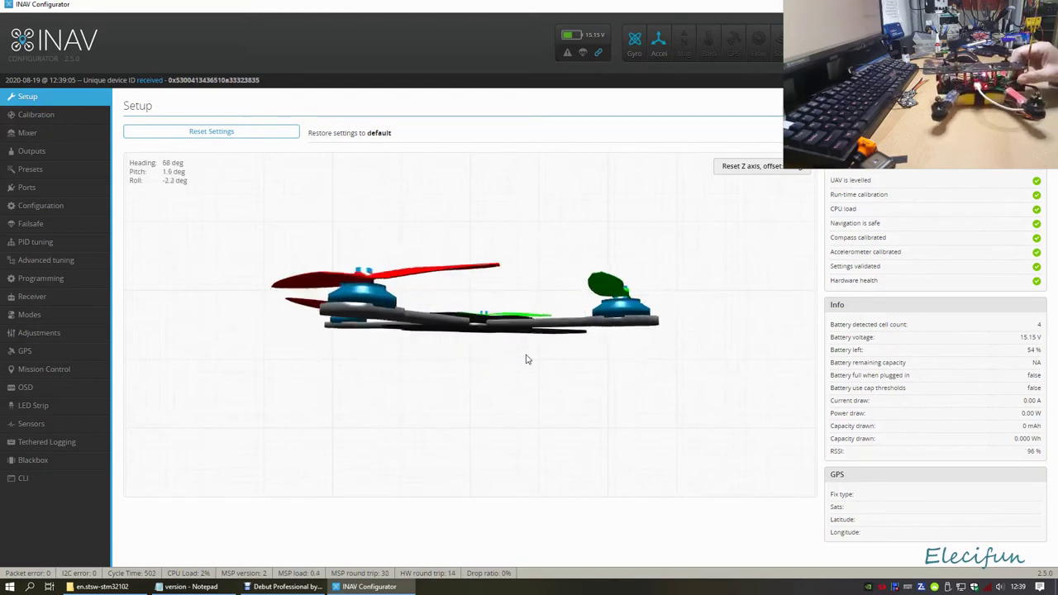
Step: Reset the Z axis of the 3D model view and review the accelerometer calibration and motor mixer settings
{"action": "left_click", "coordinate": [733, 170]}
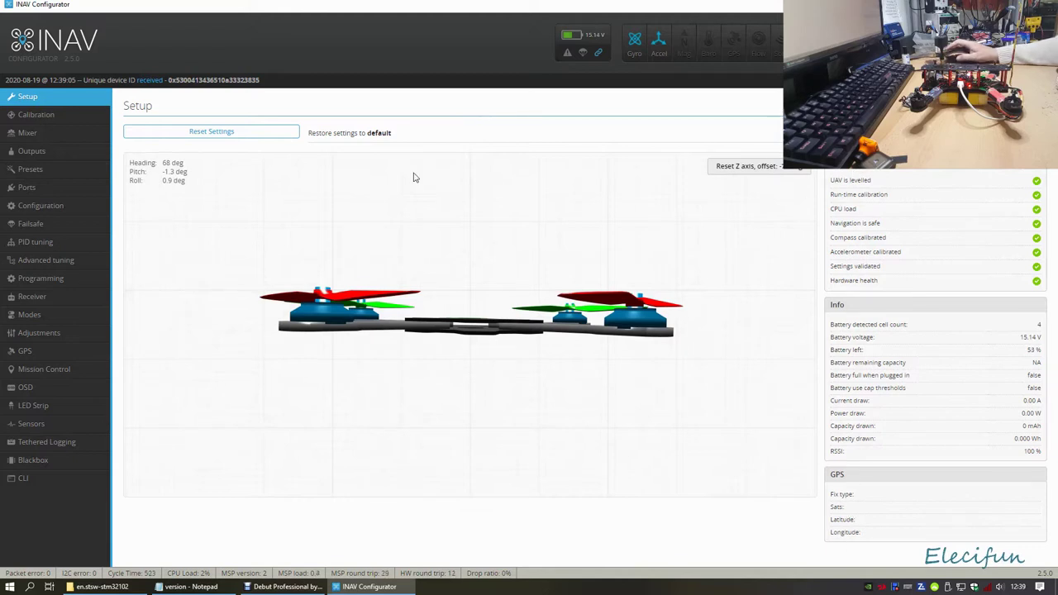
{"action": "left_click", "coordinate": [37, 114]}
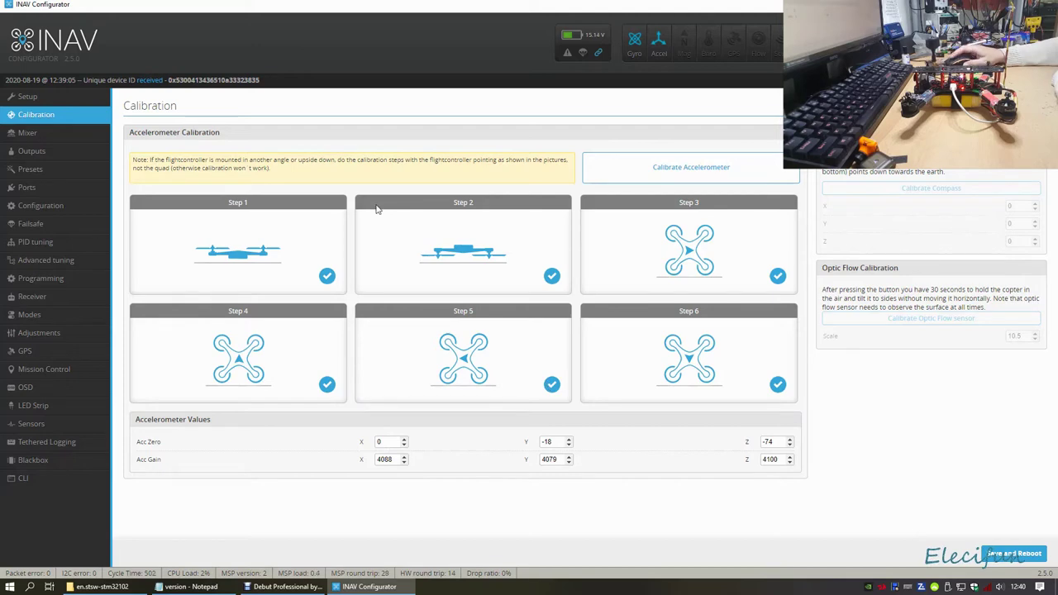
{"action": "left_click", "coordinate": [55, 135]}
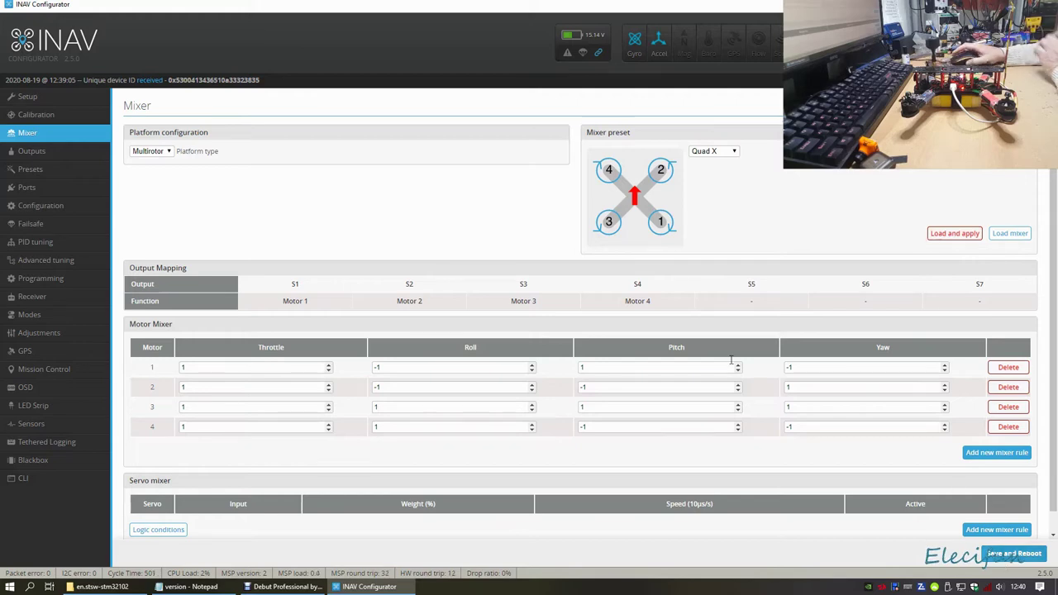
Step: Enable motor control for the outputs, run all four motors together at 3%, and return them to 0%
{"action": "left_click", "coordinate": [32, 151]}
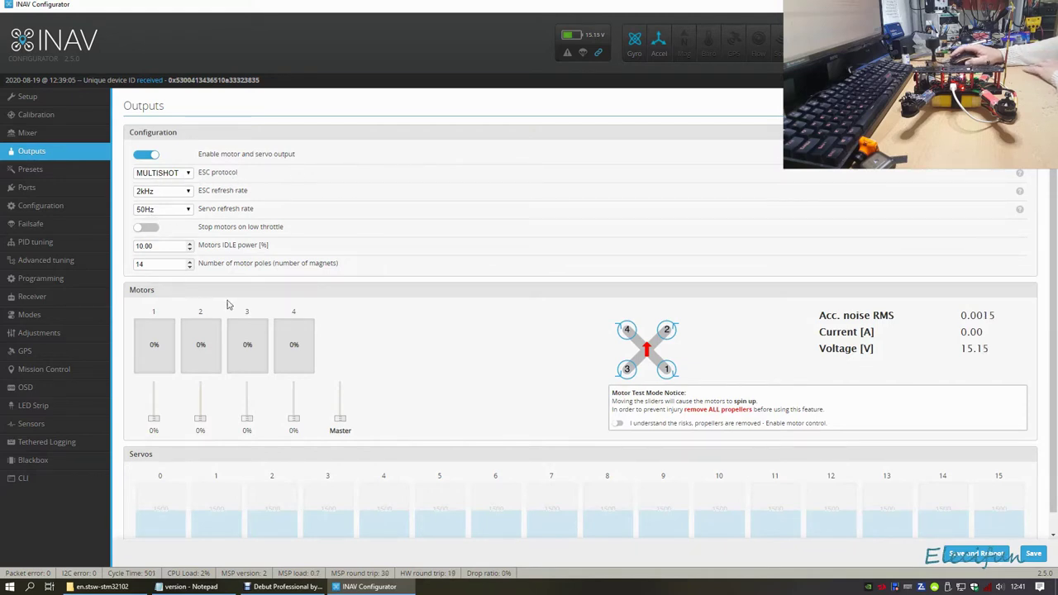
{"action": "left_click", "coordinate": [620, 424]}
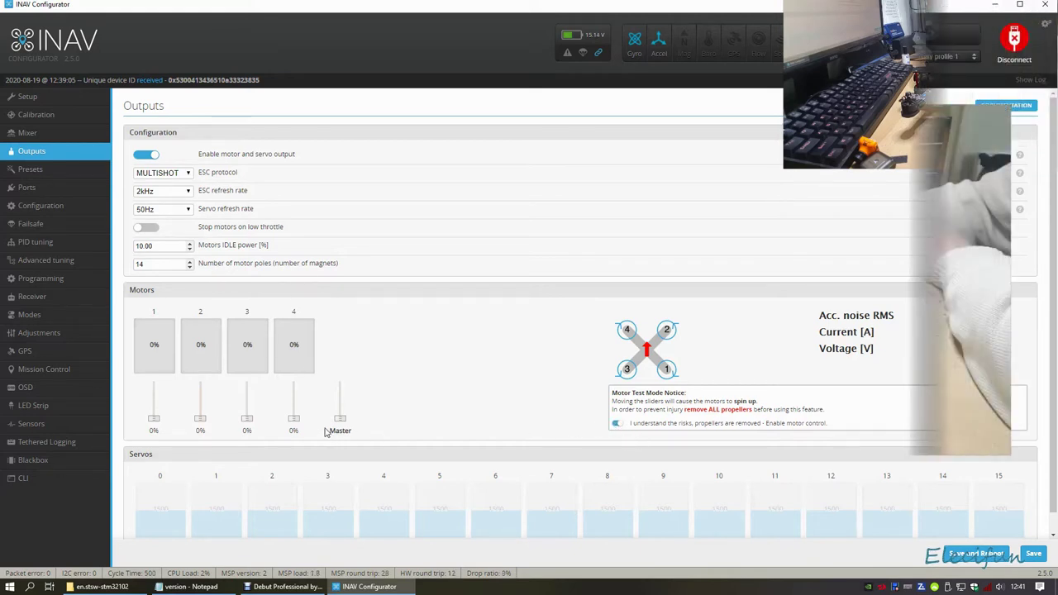
{"action": "left_click_drag", "start_coordinate": [339, 421], "coordinate": [340, 418]}
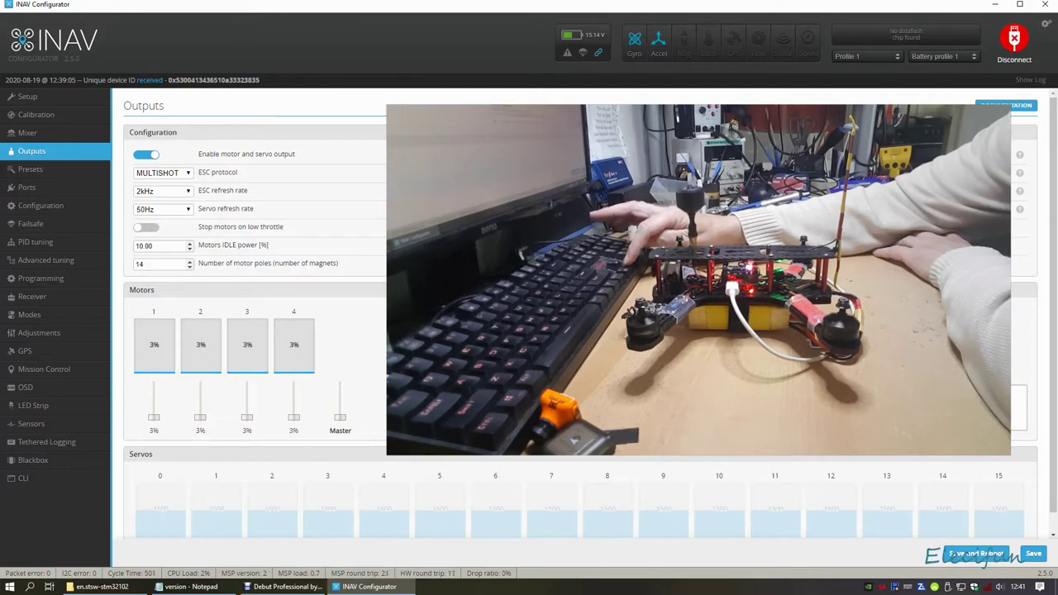
{"action": "key", "text": "Down"}
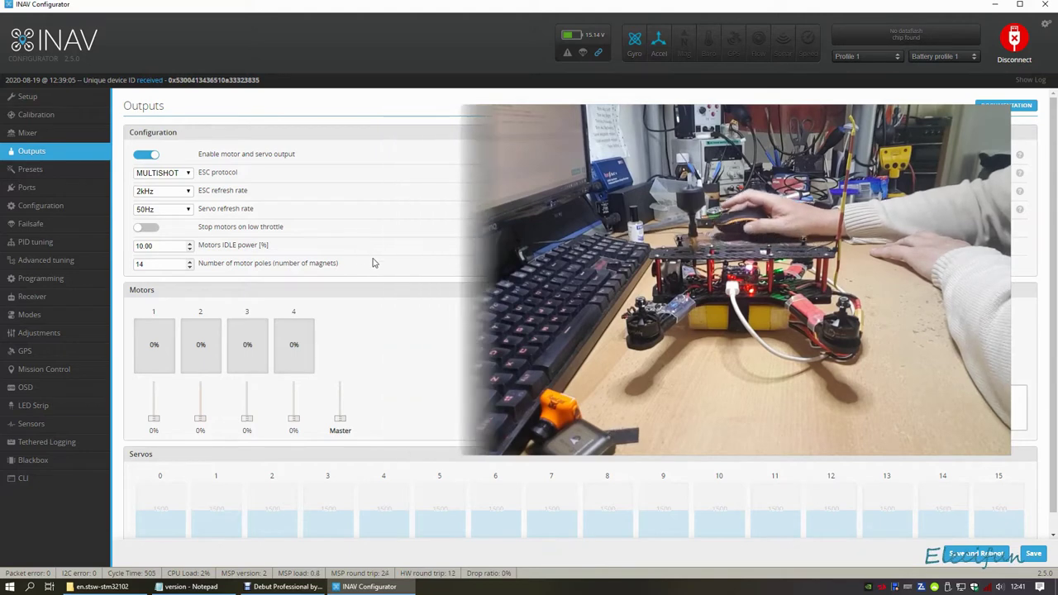
Step: Examine the 6-inch, 2207 1700KV motors preset, including its DSHOT600 setting, and the serial port assignments around UART4
{"action": "left_click", "coordinate": [23, 174]}
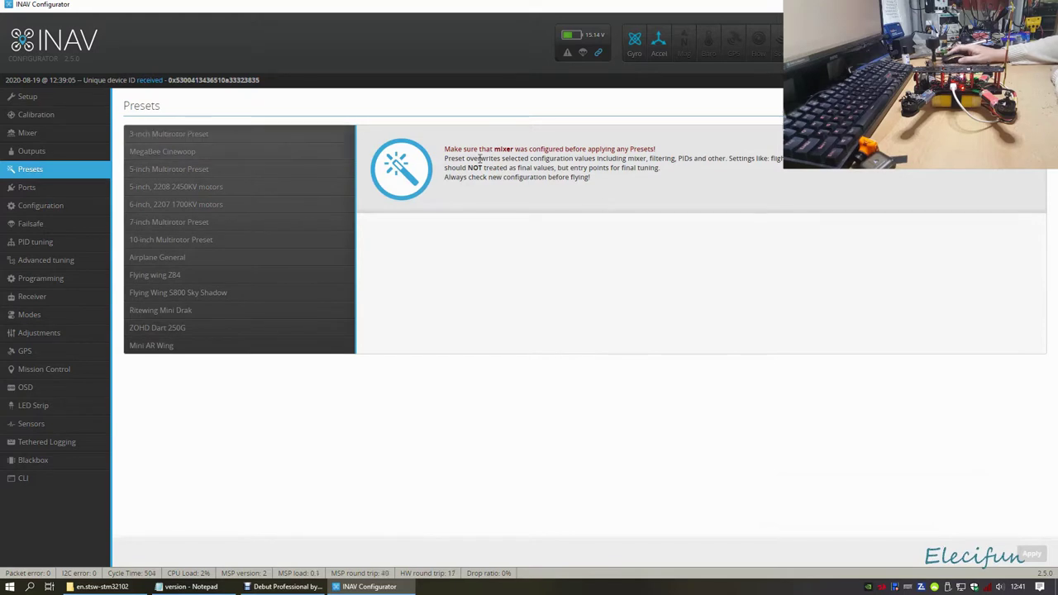
{"action": "mouse_move", "coordinate": [477, 157]}
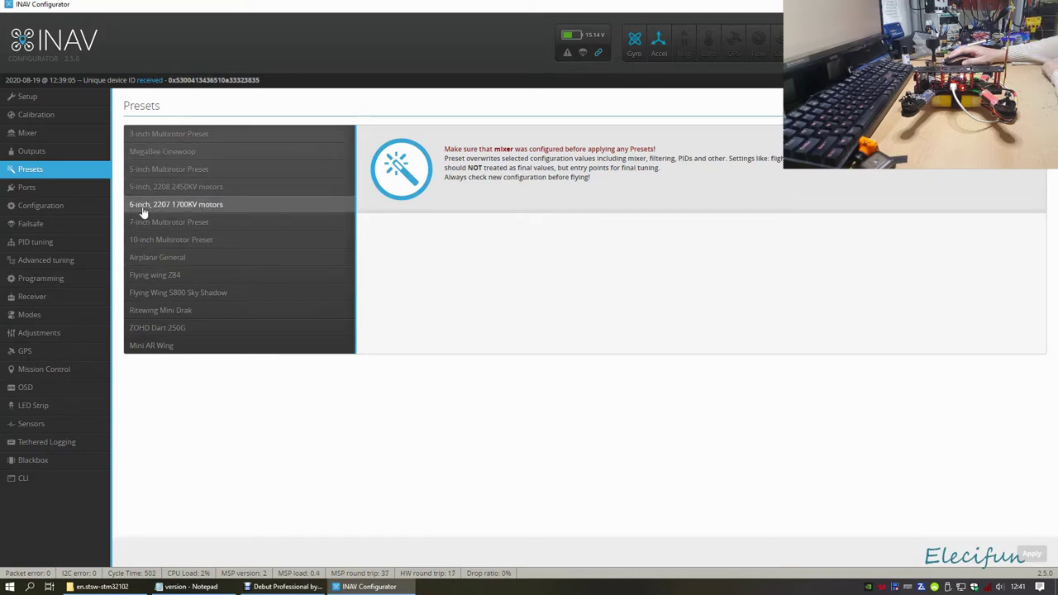
{"action": "left_click", "coordinate": [214, 212]}
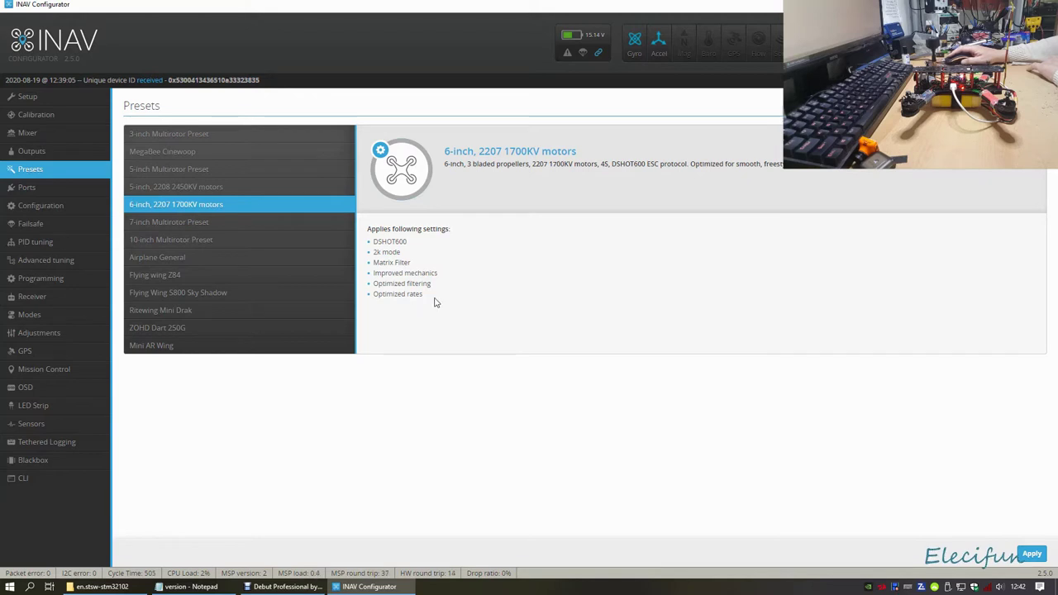
{"action": "left_click_drag", "start_coordinate": [402, 241], "coordinate": [373, 242]}
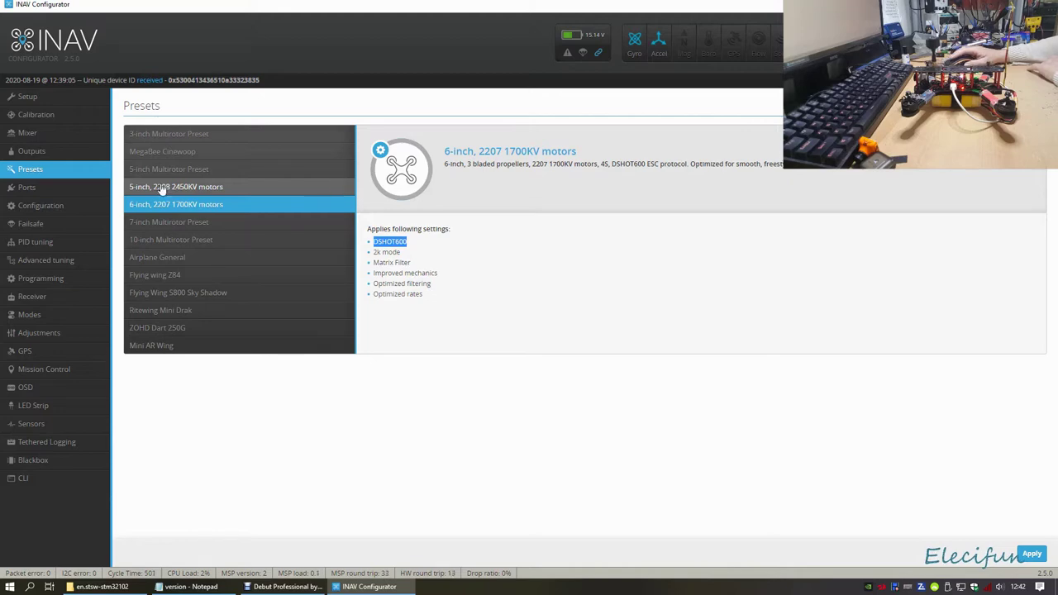
{"action": "left_click", "coordinate": [31, 188]}
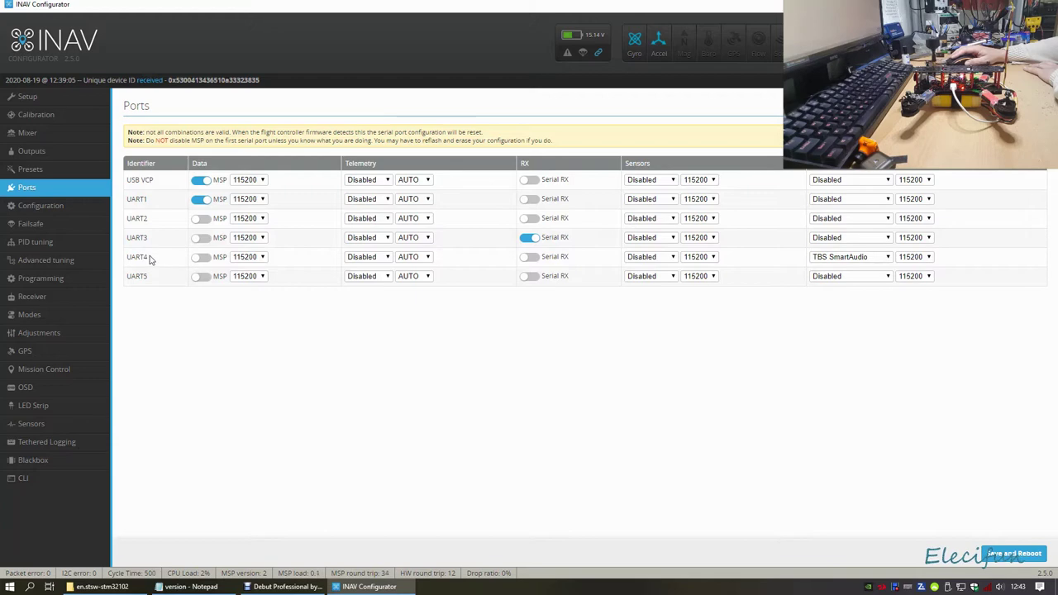
{"action": "left_click_drag", "start_coordinate": [150, 260], "coordinate": [133, 258]}
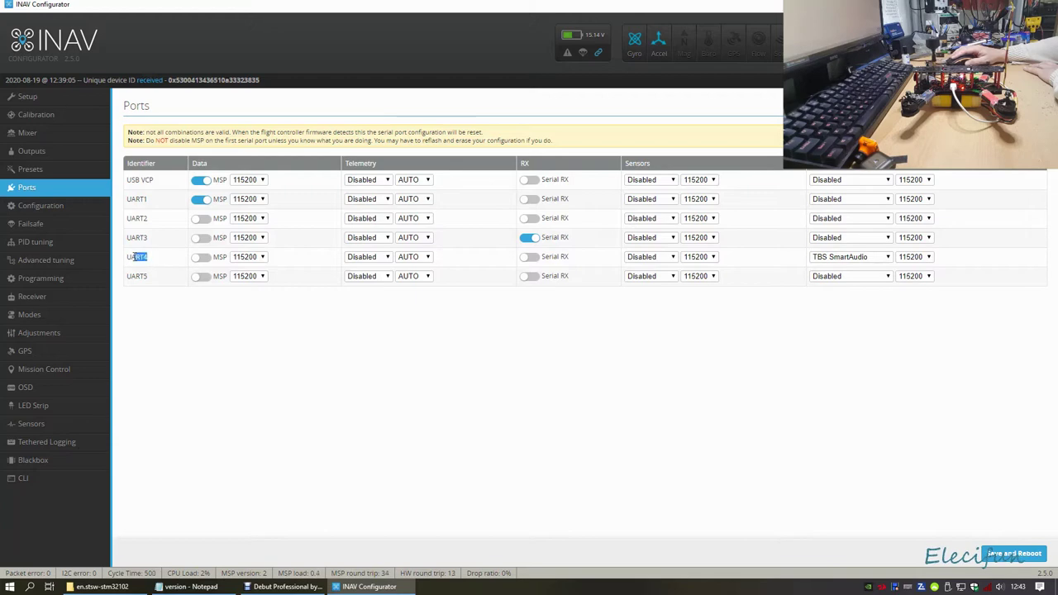
Step: Review the flight controller's configuration, covering sensors, board alignment, GPS, VTX, battery voltage, current sensor, battery capacity and other features
{"action": "left_click", "coordinate": [43, 208]}
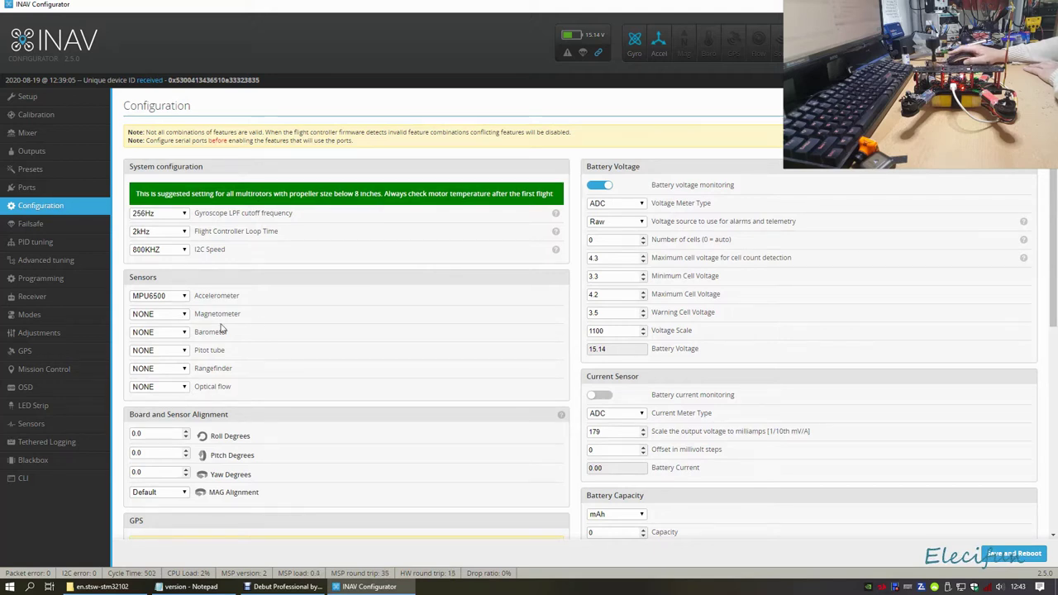
{"action": "scroll", "coordinate": [354, 323], "scroll_direction": "down", "scroll_amount": 1}
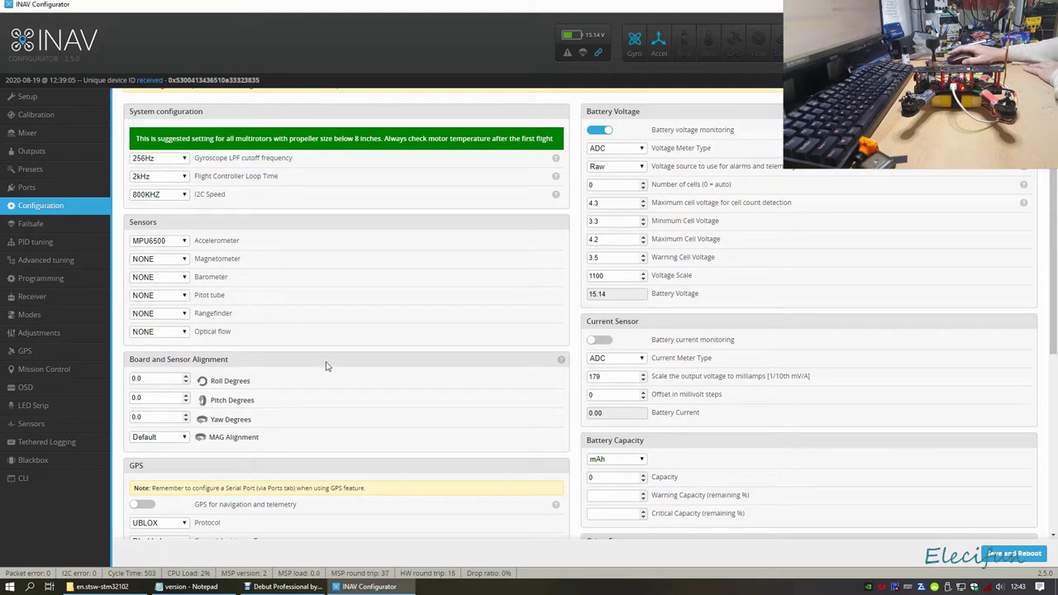
{"action": "scroll", "coordinate": [328, 364], "scroll_direction": "down", "scroll_amount": 3}
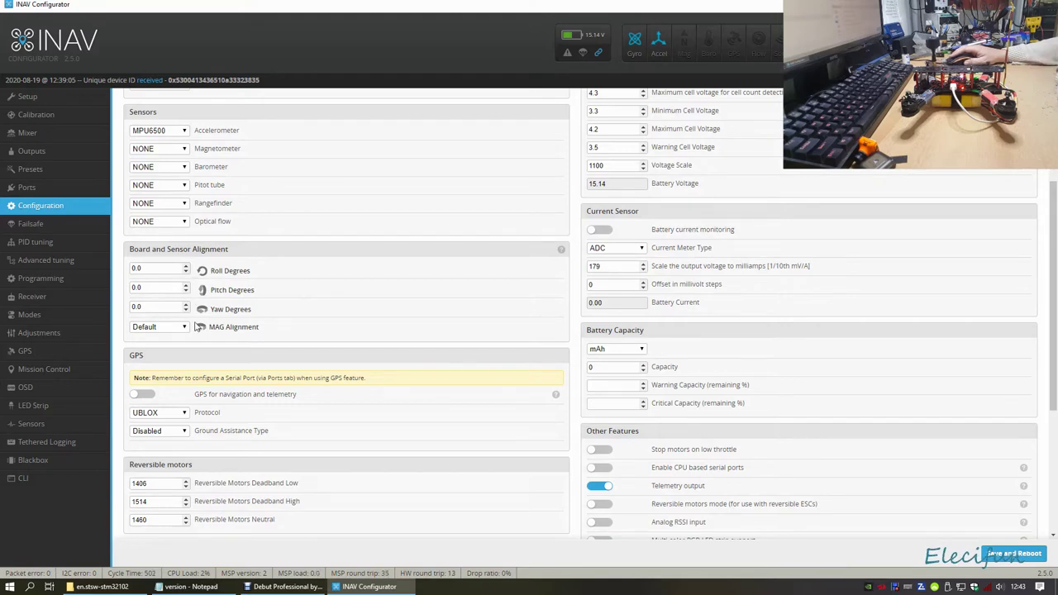
{"action": "scroll", "coordinate": [197, 328], "scroll_direction": "down", "scroll_amount": 2}
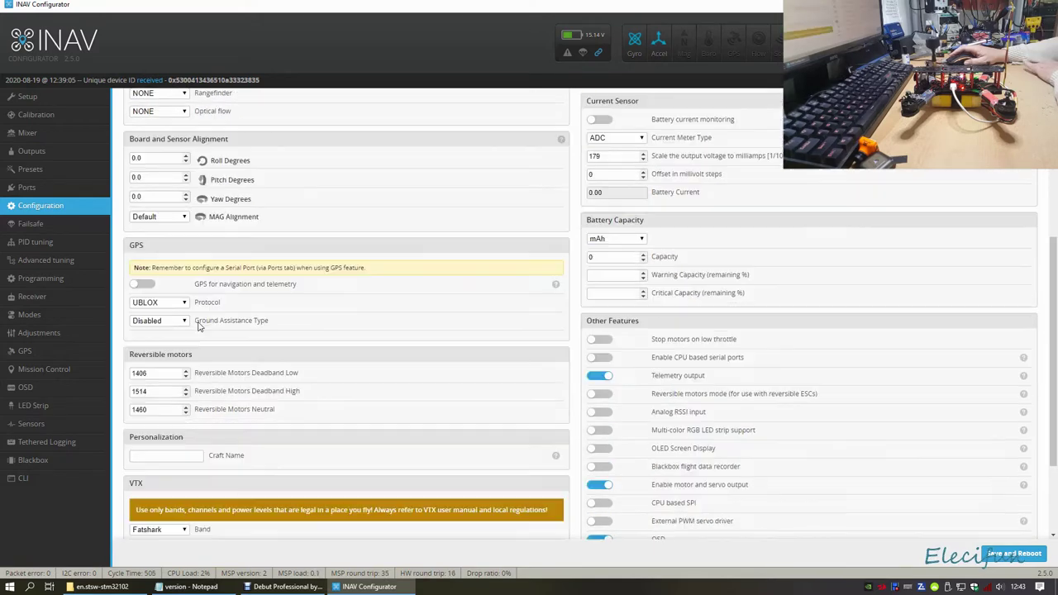
{"action": "scroll", "coordinate": [198, 326], "scroll_direction": "down", "scroll_amount": 3}
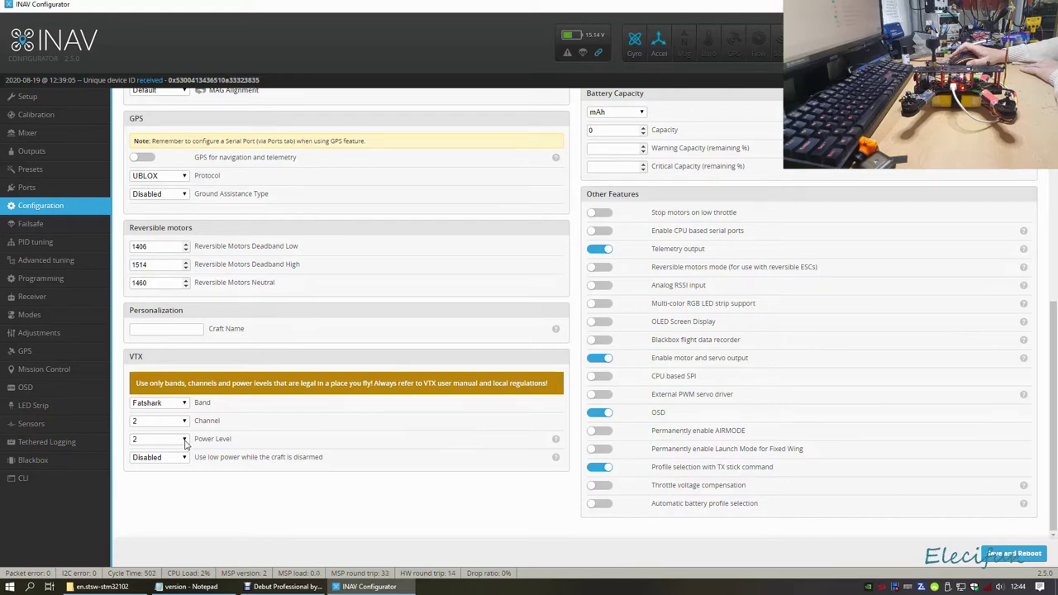
{"action": "scroll", "coordinate": [185, 444], "scroll_direction": "up", "scroll_amount": 5}
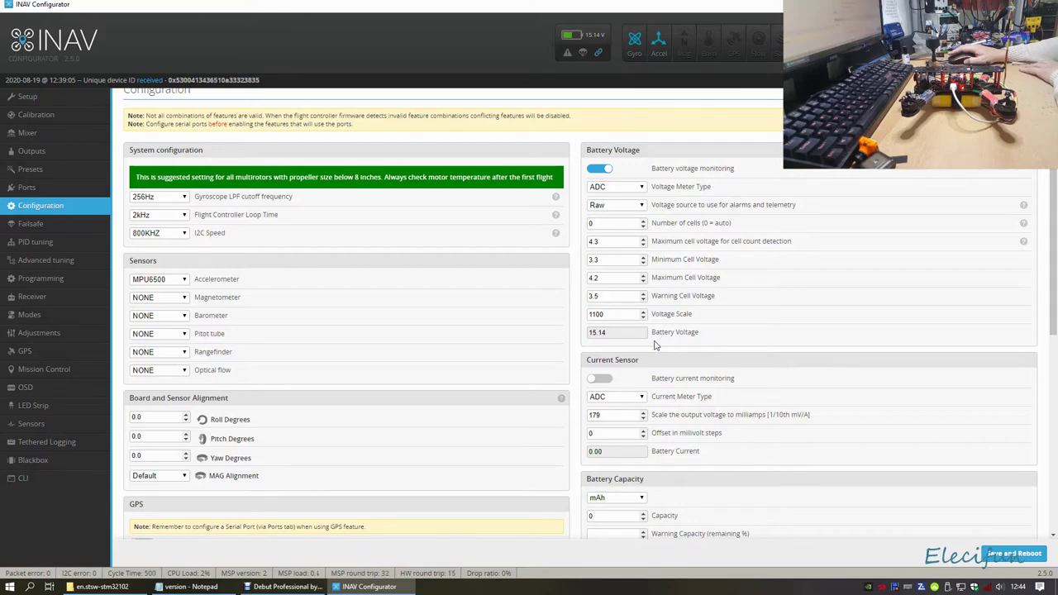
{"action": "scroll", "coordinate": [655, 346], "scroll_direction": "down", "scroll_amount": 2}
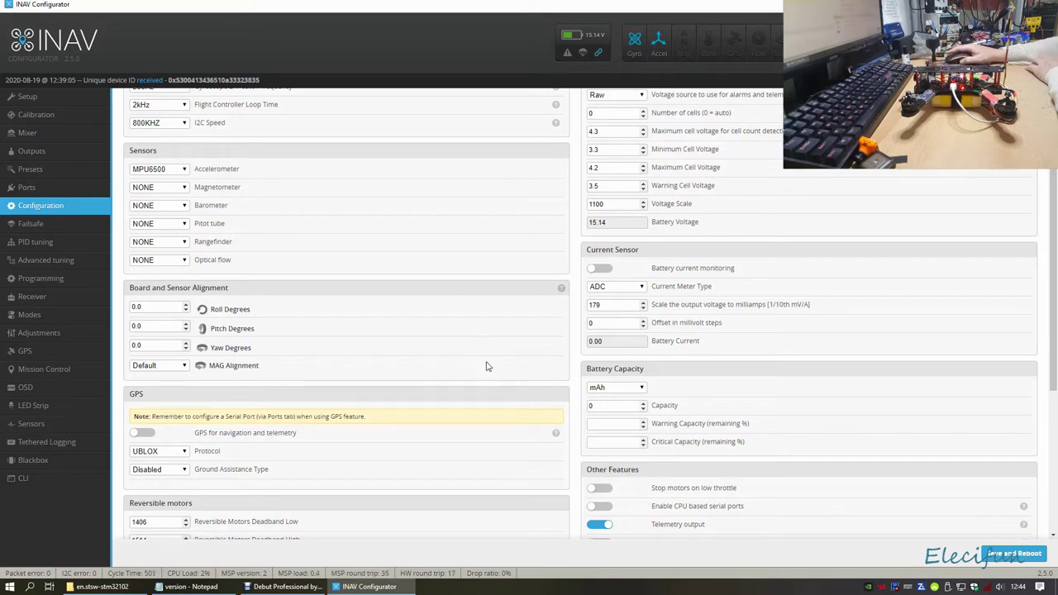
{"action": "scroll", "coordinate": [707, 368], "scroll_direction": "down", "scroll_amount": 1}
{"action": "scroll", "coordinate": [707, 368], "scroll_direction": "down", "scroll_amount": 2}
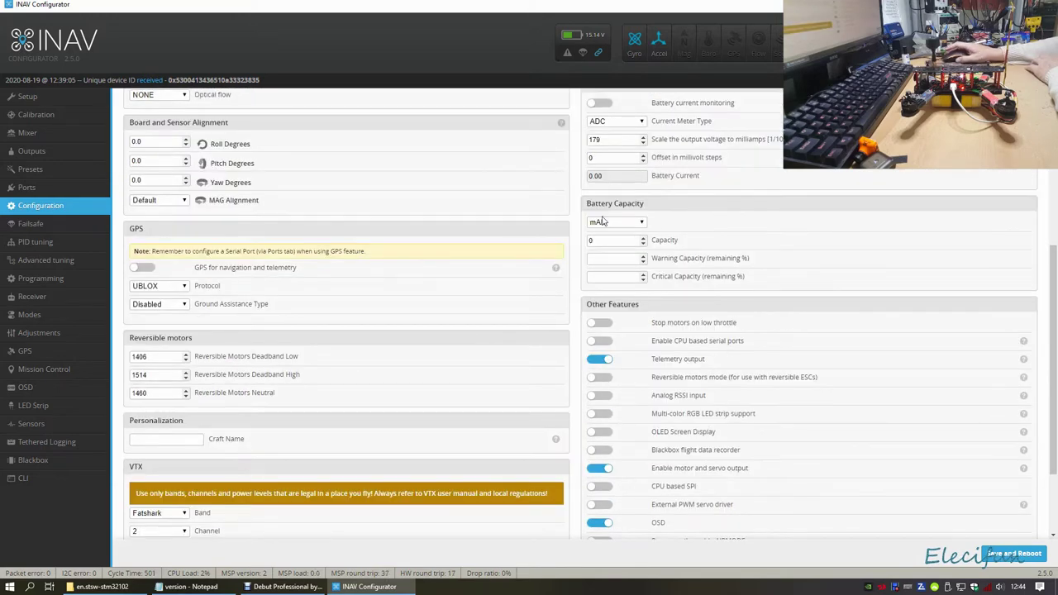
{"action": "scroll", "coordinate": [742, 310], "scroll_direction": "down", "scroll_amount": 1}
{"action": "scroll", "coordinate": [743, 310], "scroll_direction": "down", "scroll_amount": 1}
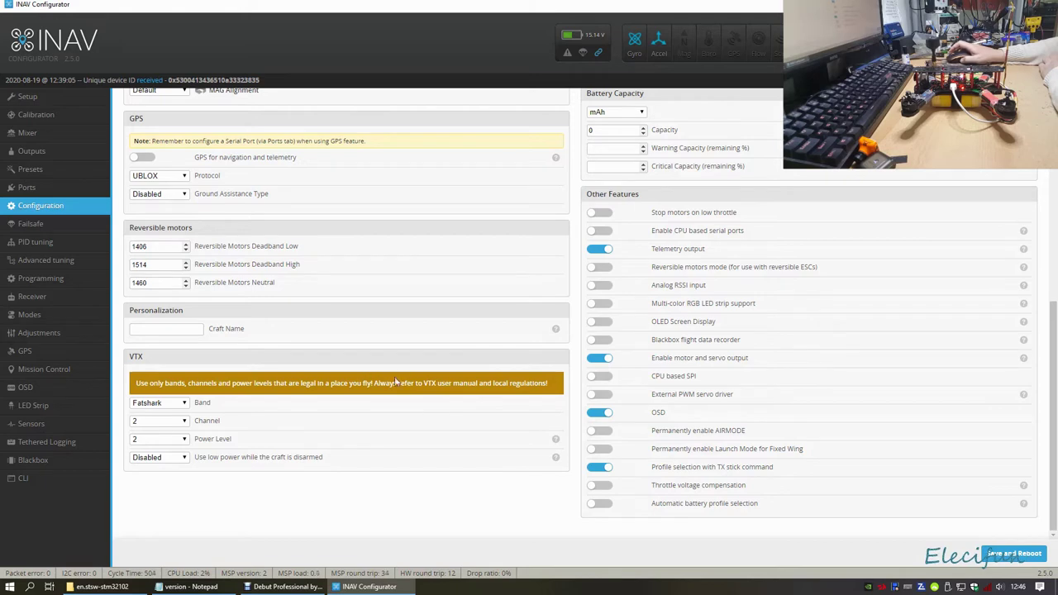
Step: Turn on GPS for navigation and telemetry, look at the available GPS protocols, and turn GPS off again
{"action": "scroll", "coordinate": [383, 321], "scroll_direction": "up", "scroll_amount": 2}
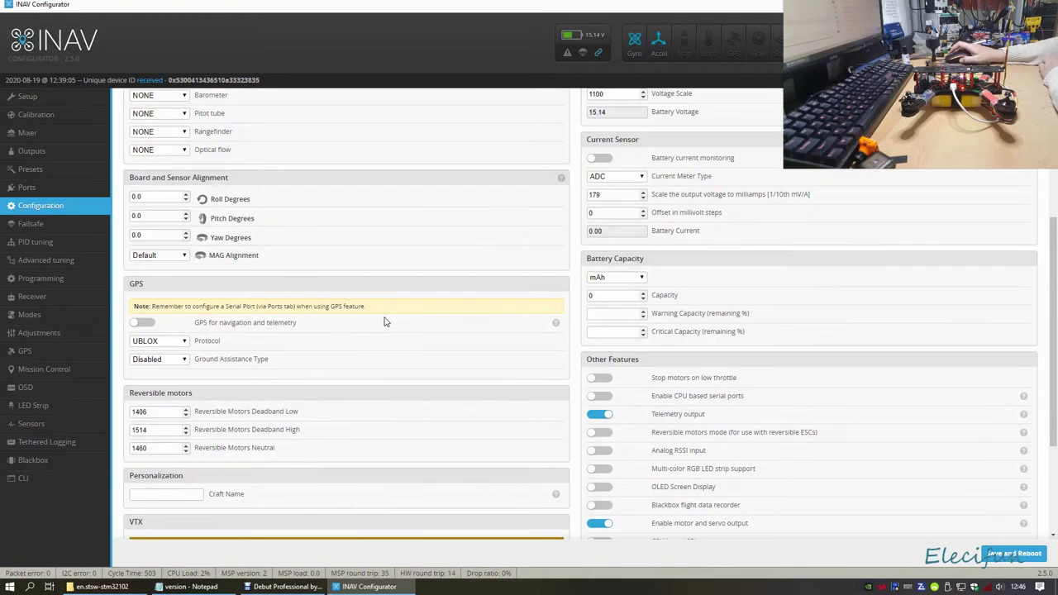
{"action": "left_click", "coordinate": [146, 324]}
{"action": "left_click", "coordinate": [177, 344]}
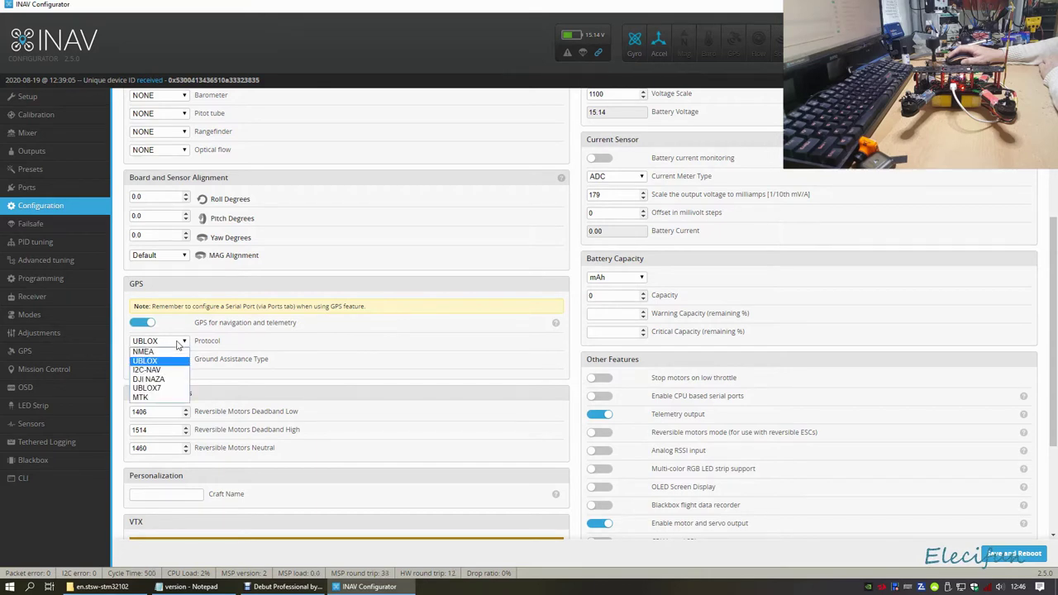
{"action": "left_click", "coordinate": [177, 344]}
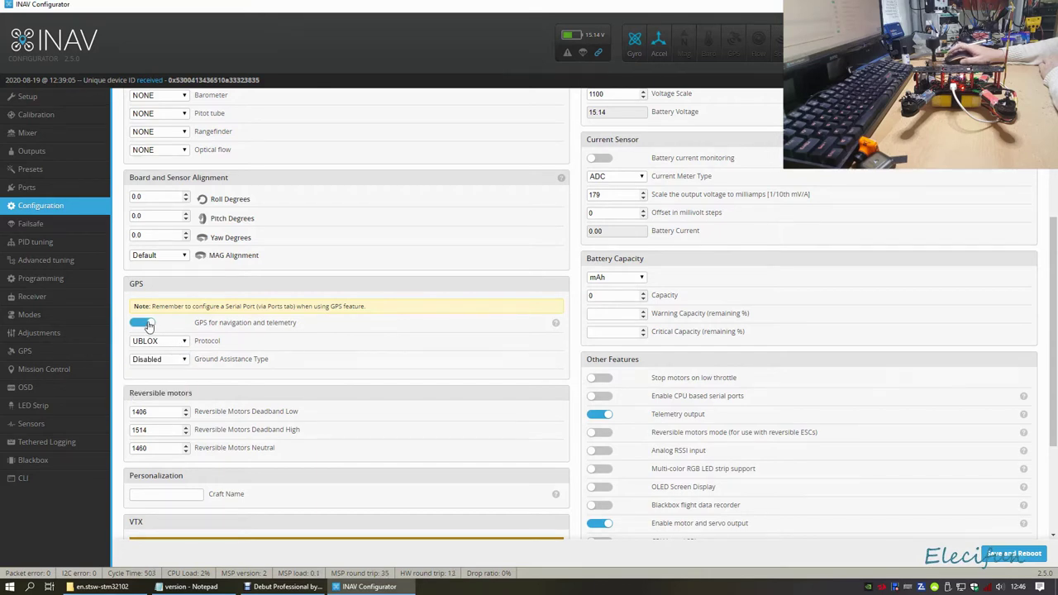
{"action": "left_click", "coordinate": [146, 323]}
Step: Try RTH as the failsafe procedure and switch back to Land
{"action": "left_click", "coordinate": [30, 223]}
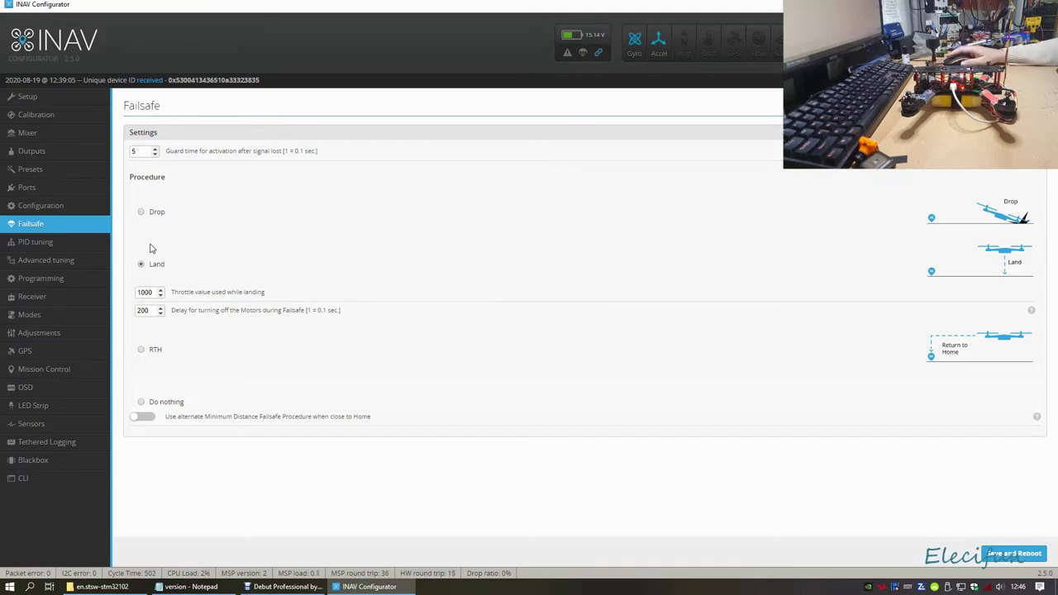
{"action": "left_click", "coordinate": [142, 351]}
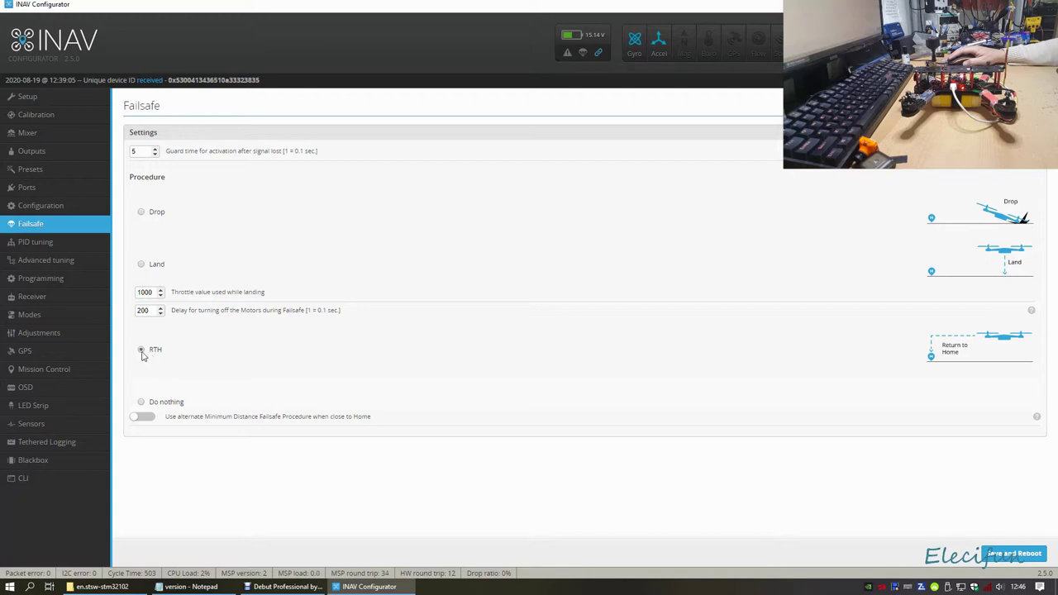
{"action": "left_click", "coordinate": [141, 264]}
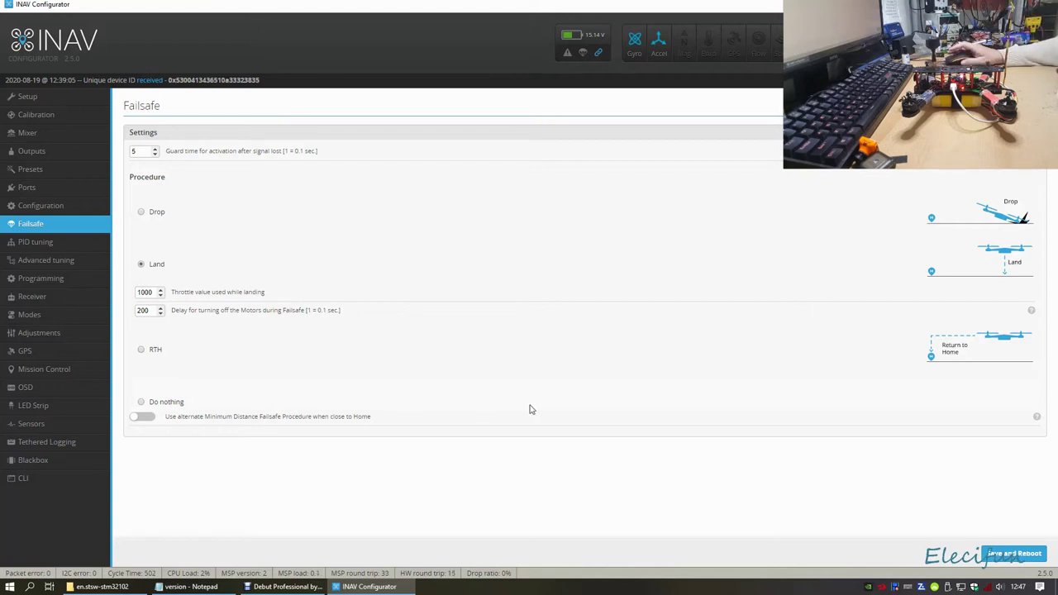
Step: Review the PID gains and revisit the list of presets that can supply tuning values
{"action": "left_click", "coordinate": [35, 242]}
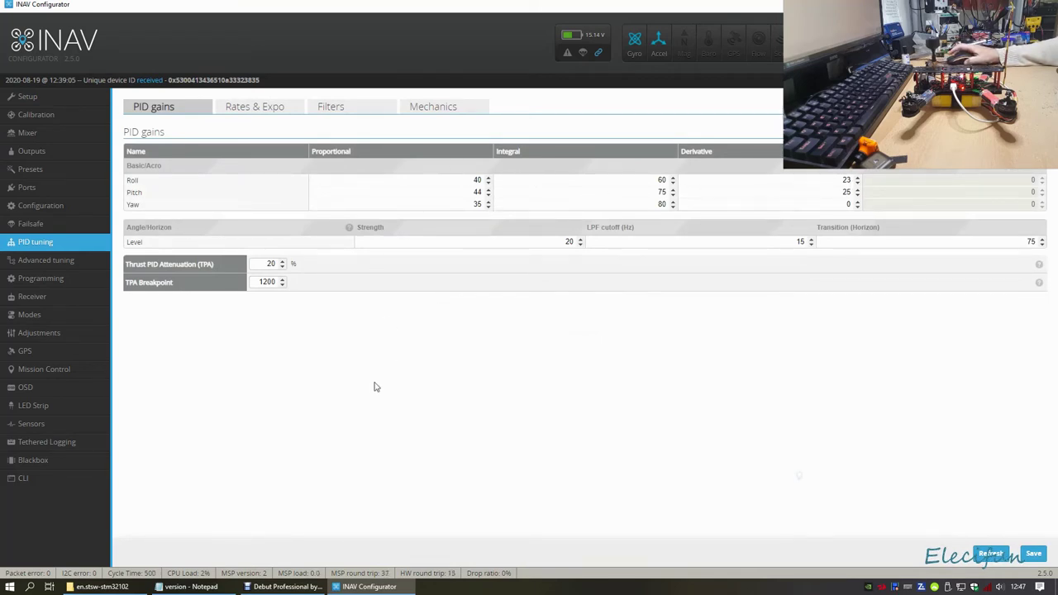
{"action": "left_click", "coordinate": [31, 169]}
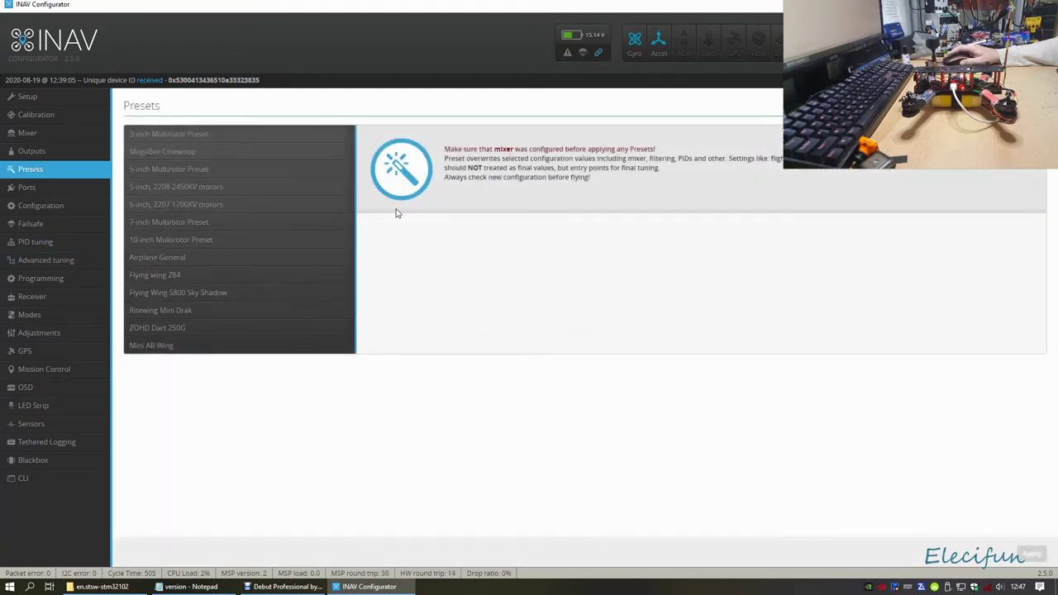
{"action": "left_click", "coordinate": [37, 242]}
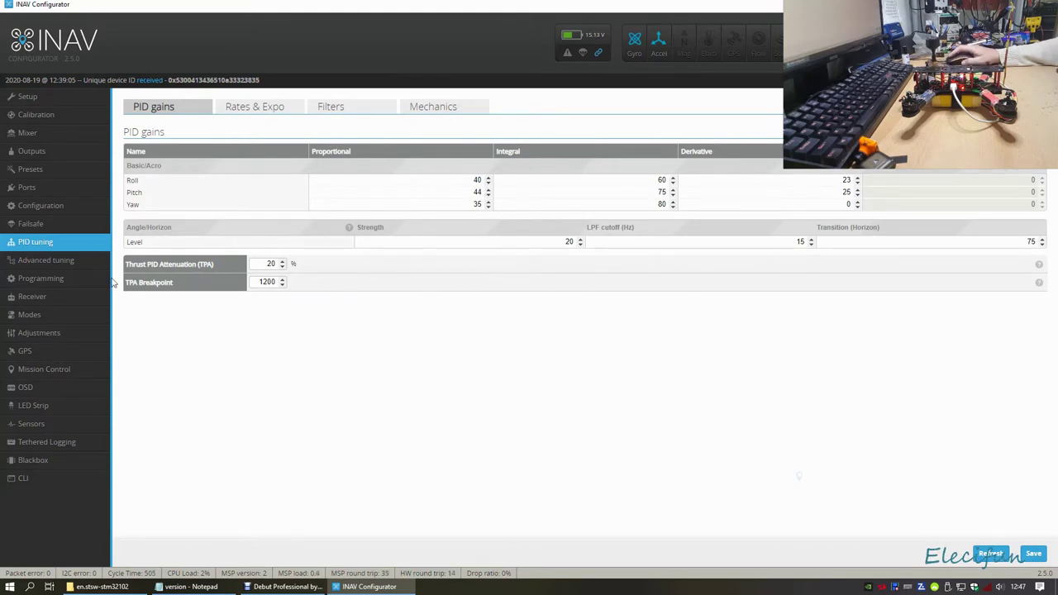
Step: Review the advanced navigation, RTH and landing settings, including the options for RTH altitude mode
{"action": "left_click", "coordinate": [65, 266]}
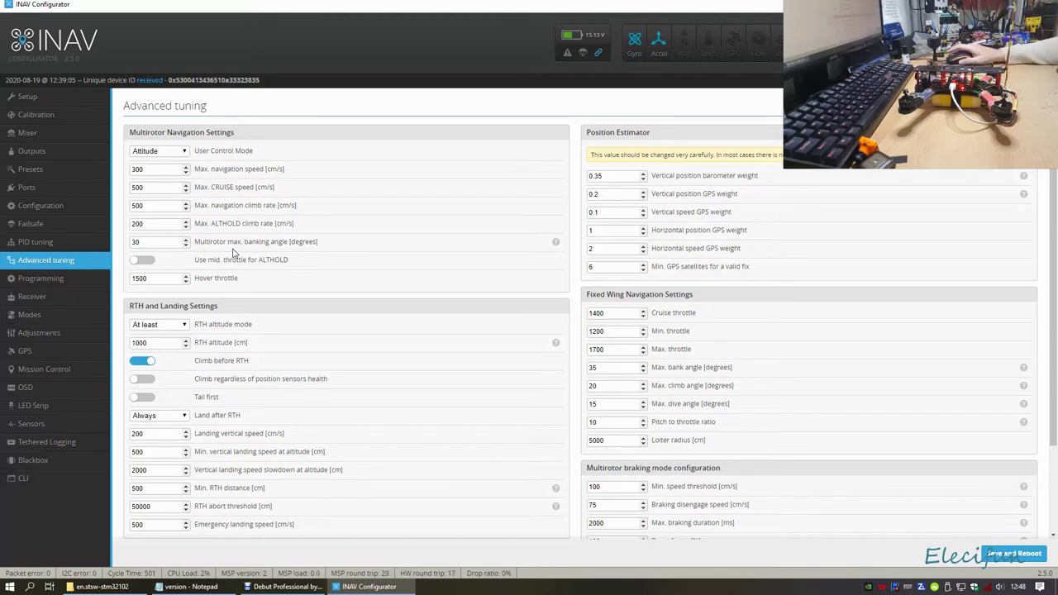
{"action": "scroll", "coordinate": [240, 358], "scroll_direction": "down", "scroll_amount": 2}
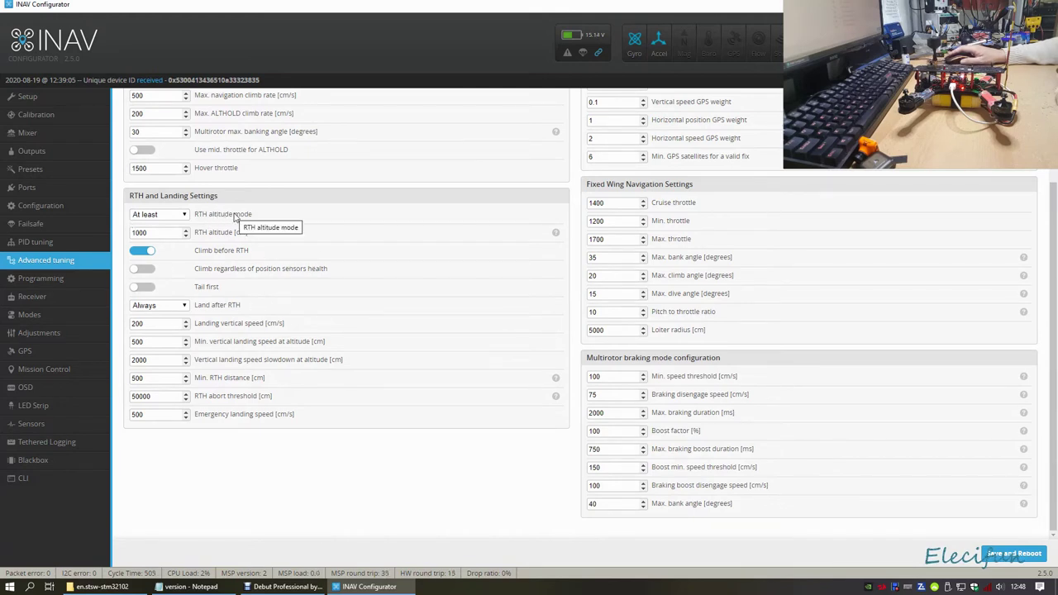
{"action": "left_click", "coordinate": [184, 215]}
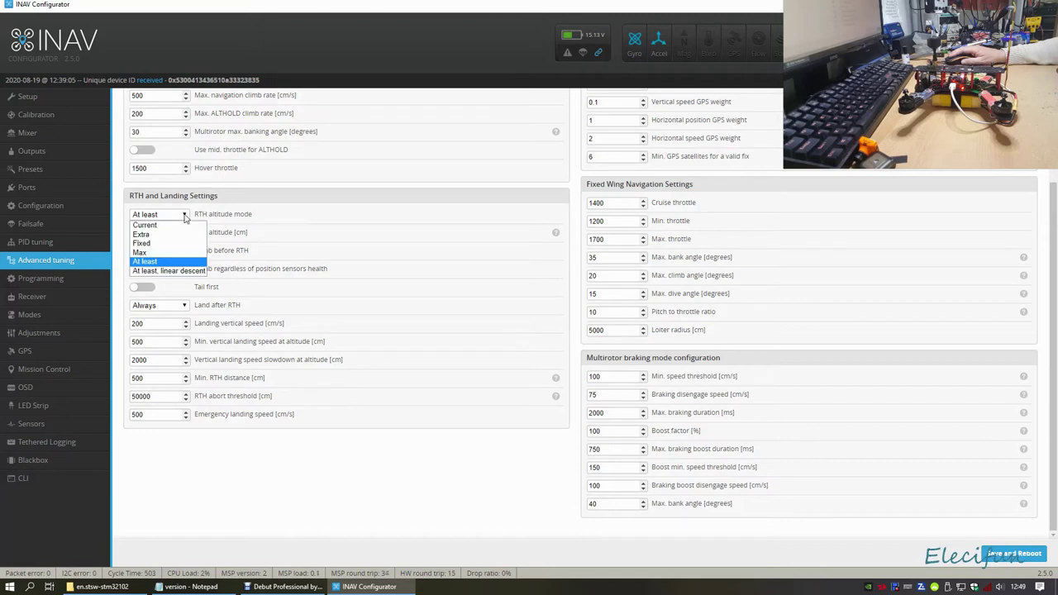
{"action": "left_click", "coordinate": [186, 217]}
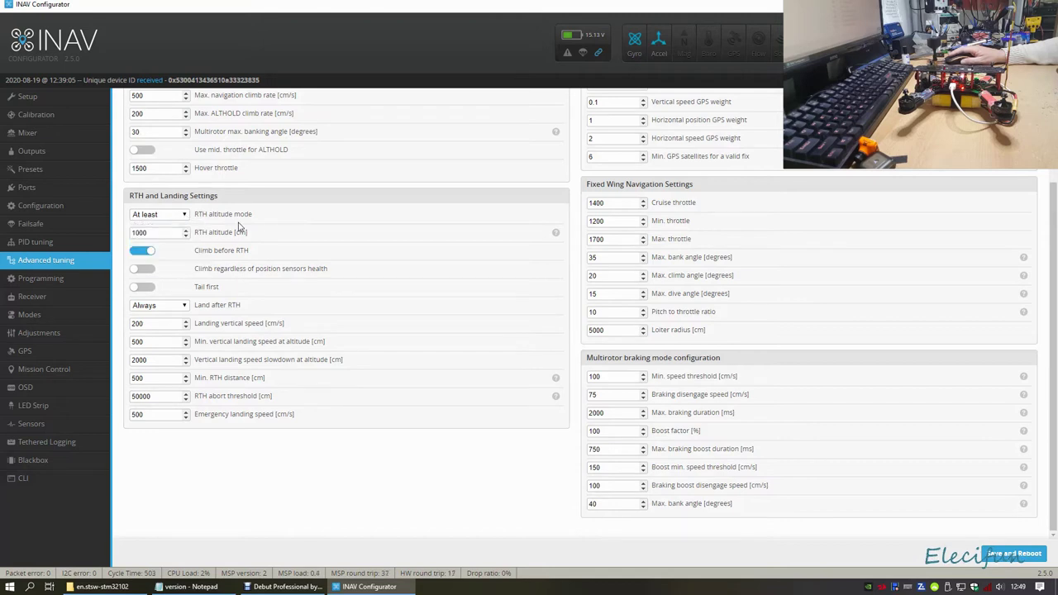
Step: Try At least, linear descent as the RTH altitude mode, and set the mode to Current
{"action": "left_click", "coordinate": [178, 218]}
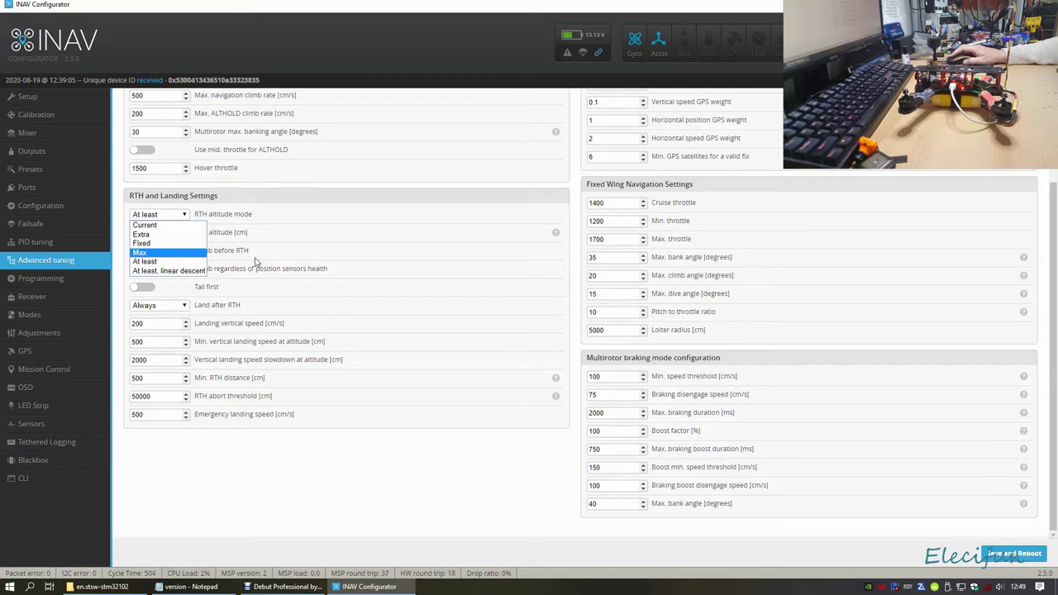
{"action": "left_click", "coordinate": [178, 273]}
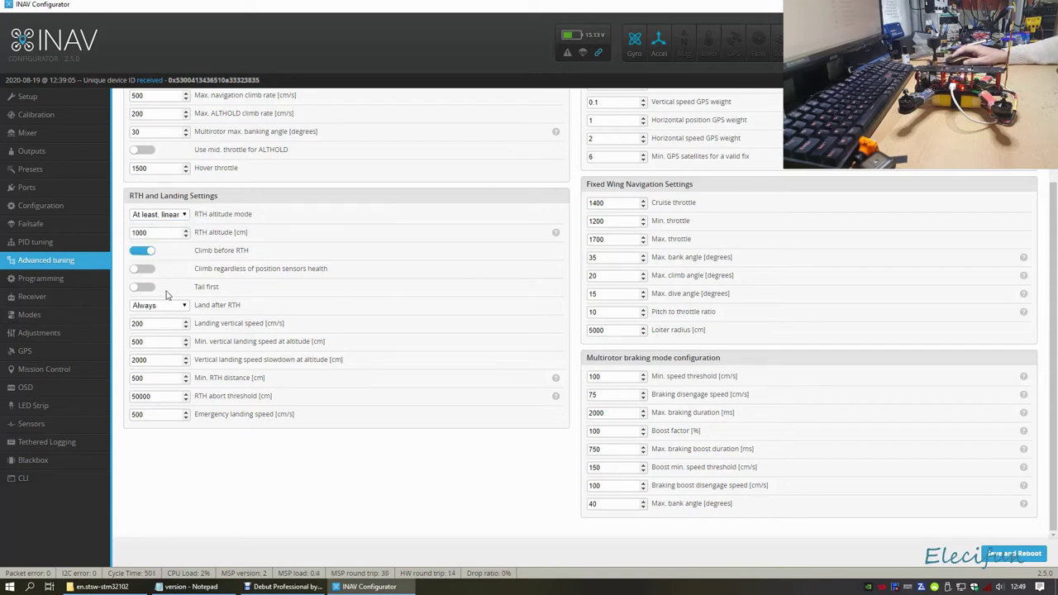
{"action": "left_click", "coordinate": [183, 216]}
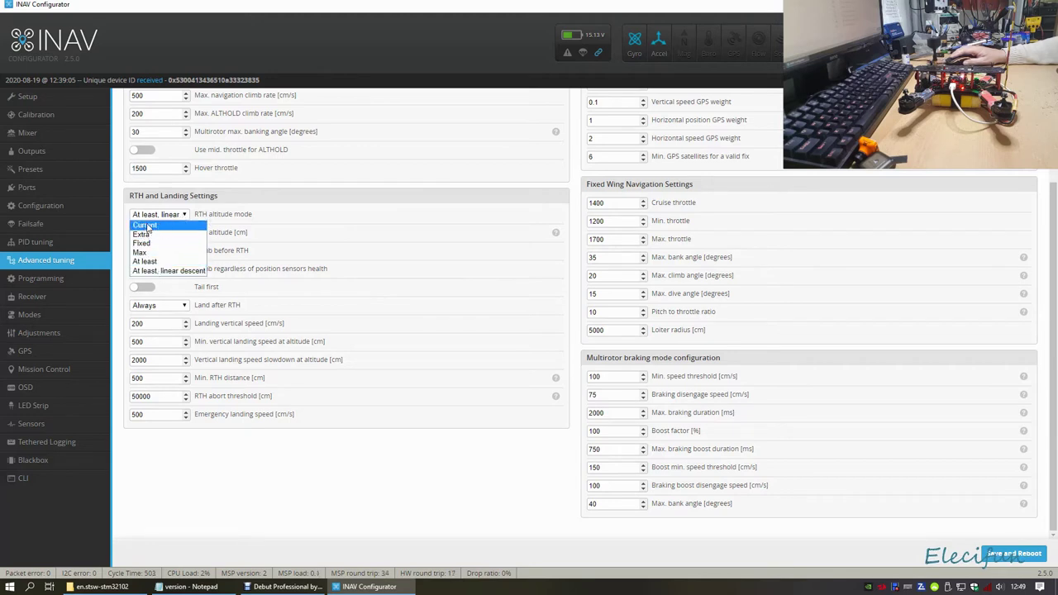
{"action": "left_click", "coordinate": [147, 226]}
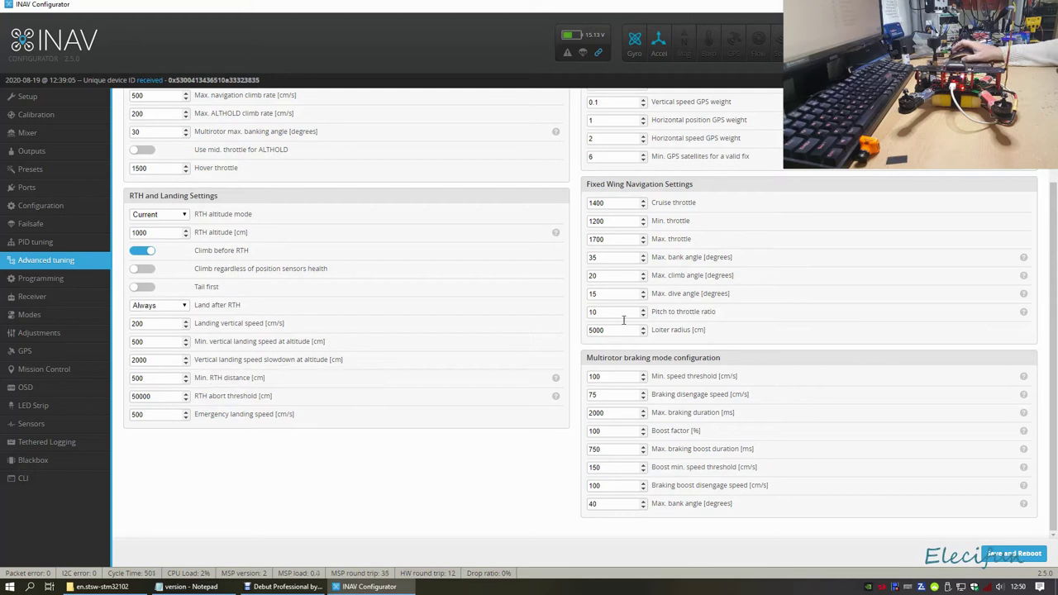
Step: Review the position estimator, fixed wing navigation and multirotor braking mode settings in the advanced tuning
{"action": "scroll", "coordinate": [636, 285], "scroll_direction": "up", "scroll_amount": 2}
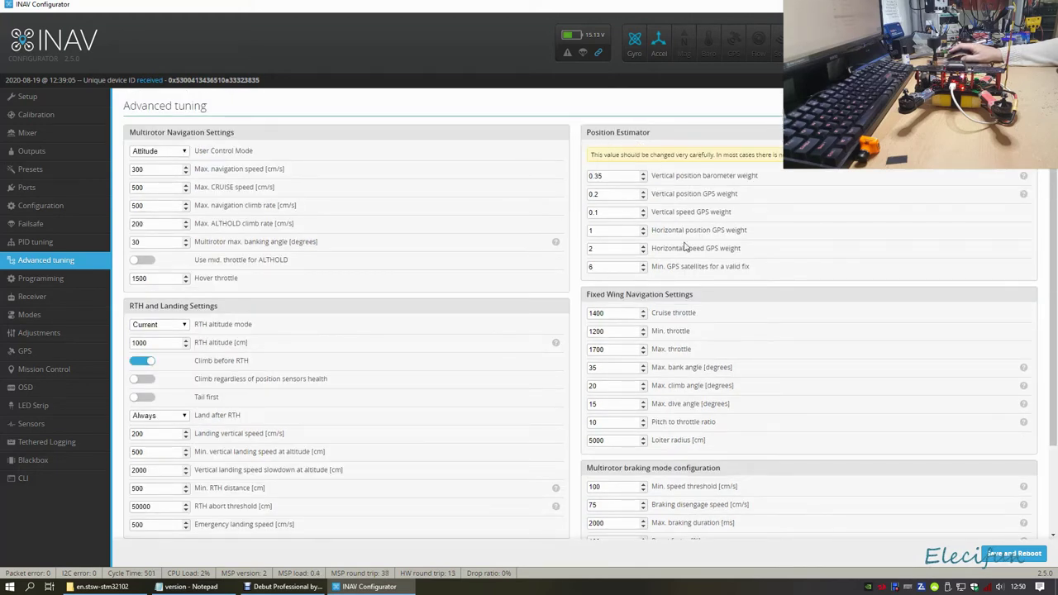
{"action": "scroll", "coordinate": [664, 219], "scroll_direction": "down", "scroll_amount": 1}
{"action": "scroll", "coordinate": [665, 295], "scroll_direction": "down", "scroll_amount": 1}
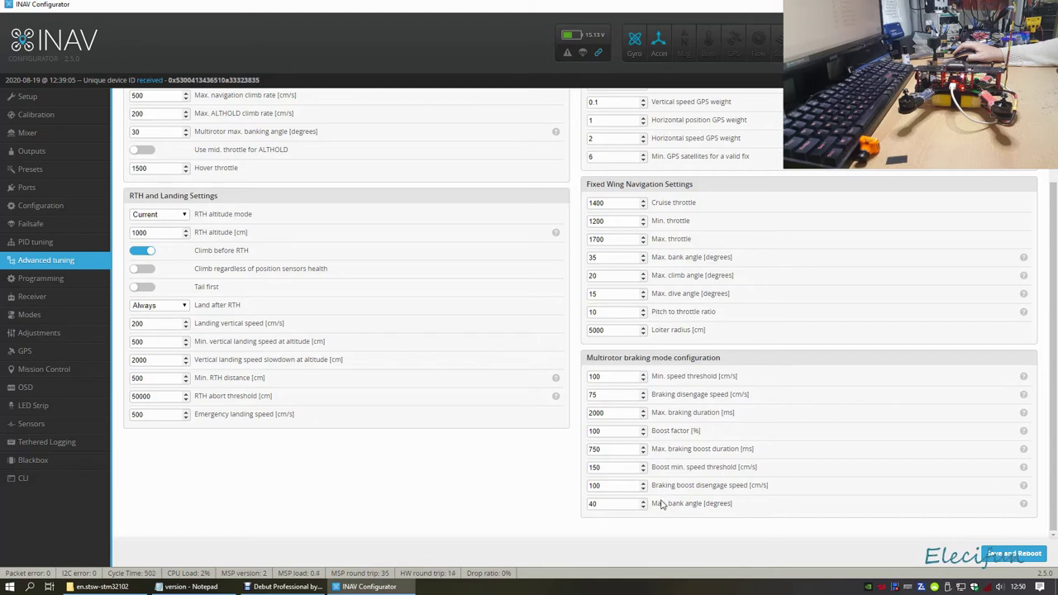
{"action": "scroll", "coordinate": [624, 429], "scroll_direction": "up", "scroll_amount": 1}
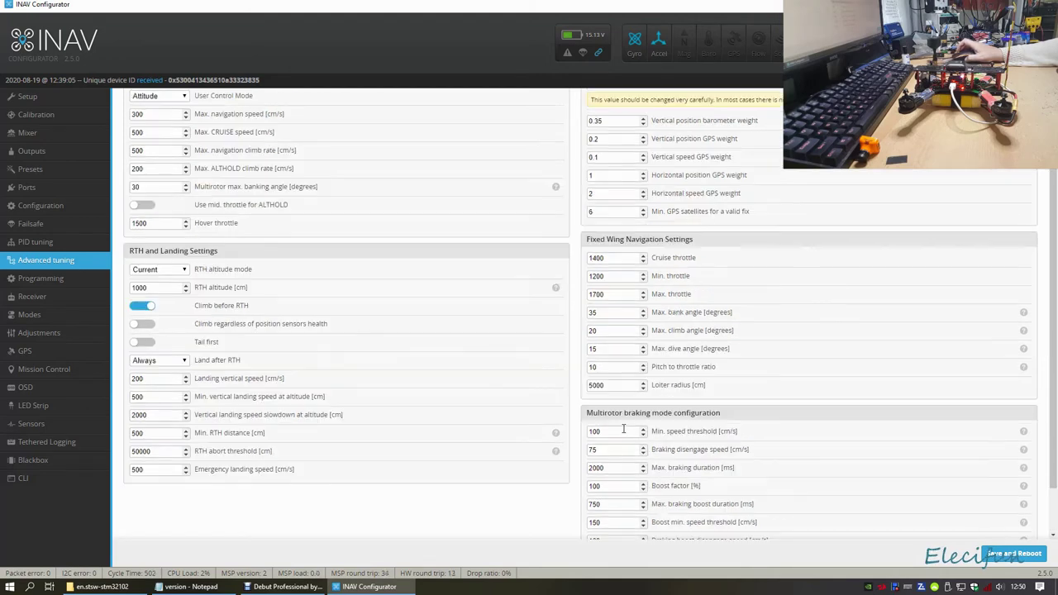
{"action": "scroll", "coordinate": [624, 429], "scroll_direction": "up", "scroll_amount": 1}
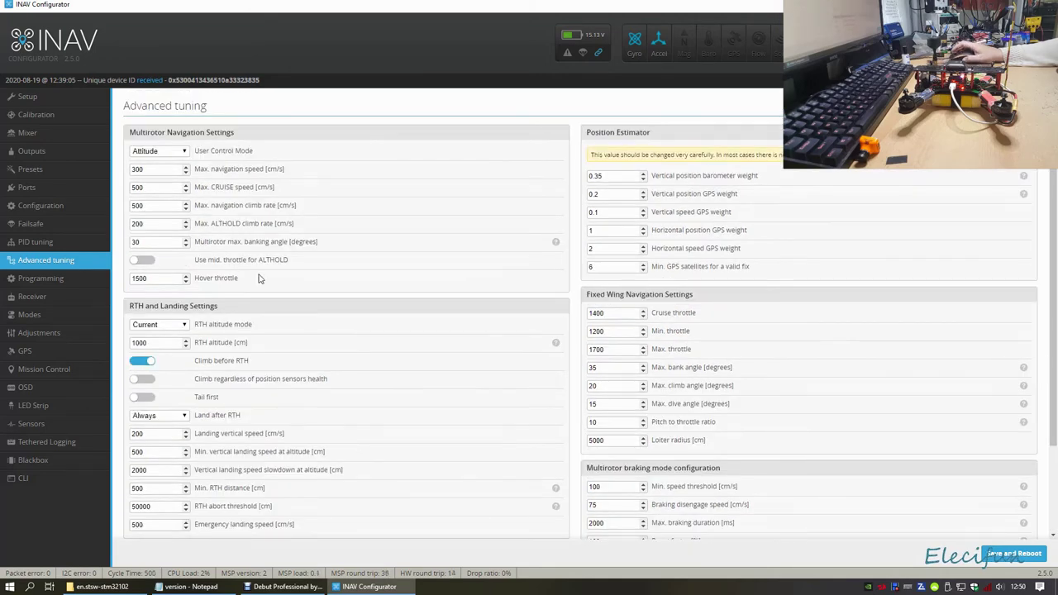
Step: Look through the programming options, checking both the logic conditions and the global functions
{"action": "left_click", "coordinate": [57, 285]}
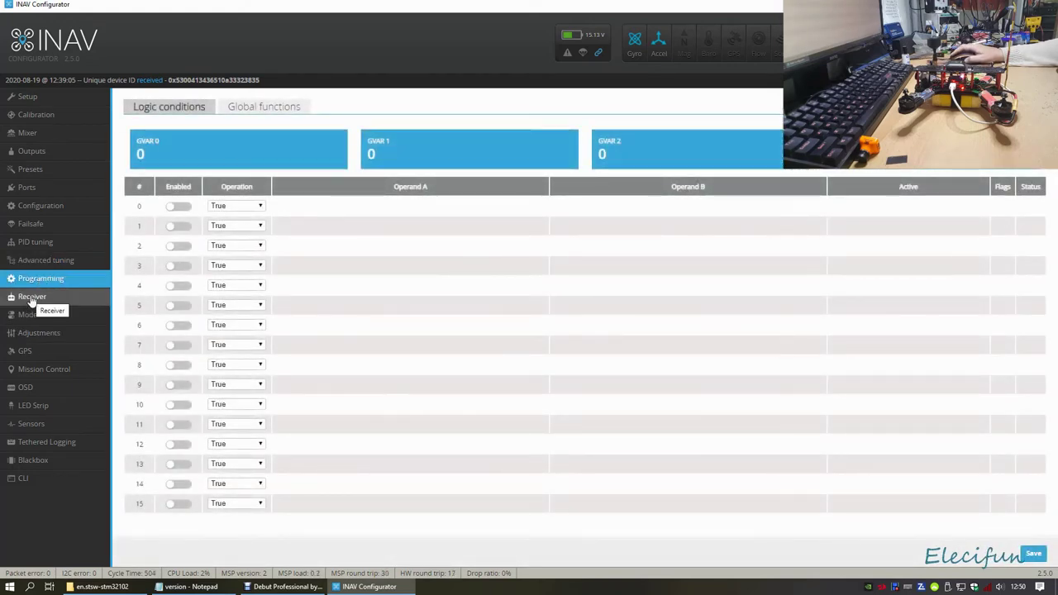
{"action": "left_click", "coordinate": [296, 112]}
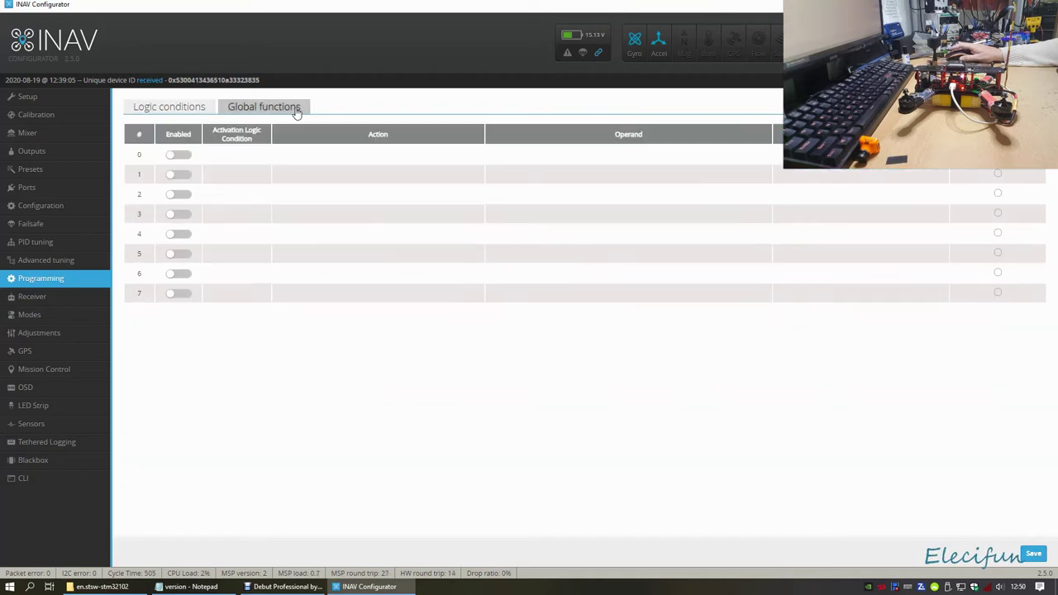
{"action": "left_click", "coordinate": [174, 107]}
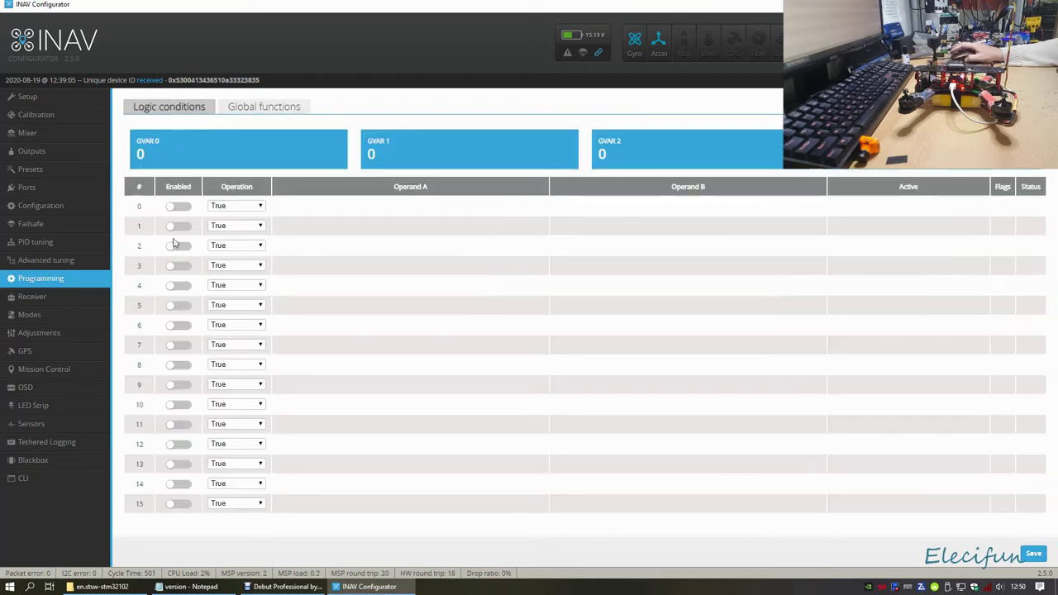
Step: Check the receiver channels and review the channel ranges assigned to the flight modes, from ARM through OSD ALT 3
{"action": "left_click", "coordinate": [30, 299]}
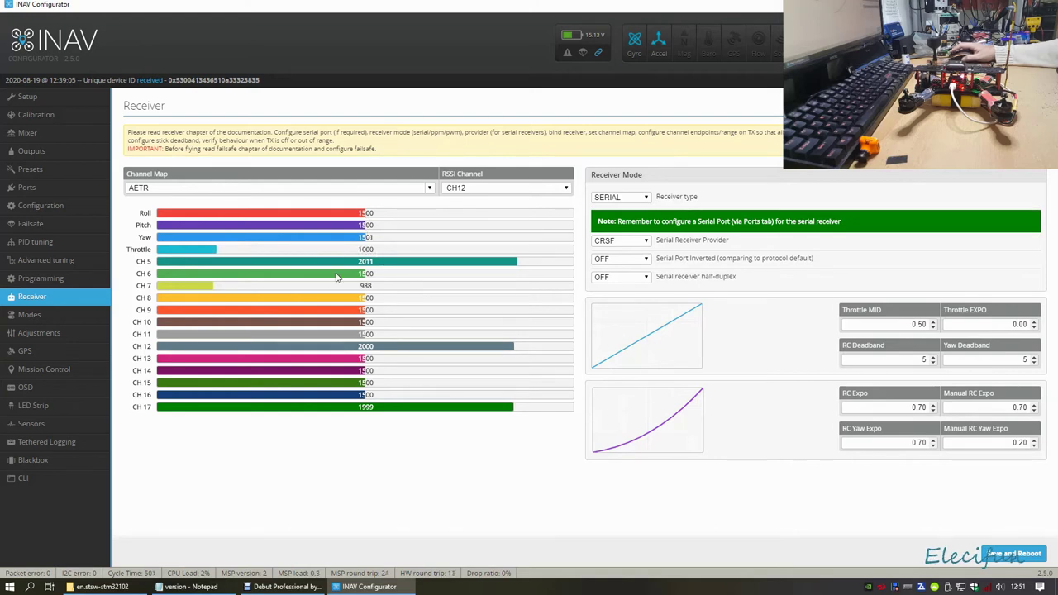
{"action": "left_click", "coordinate": [33, 315]}
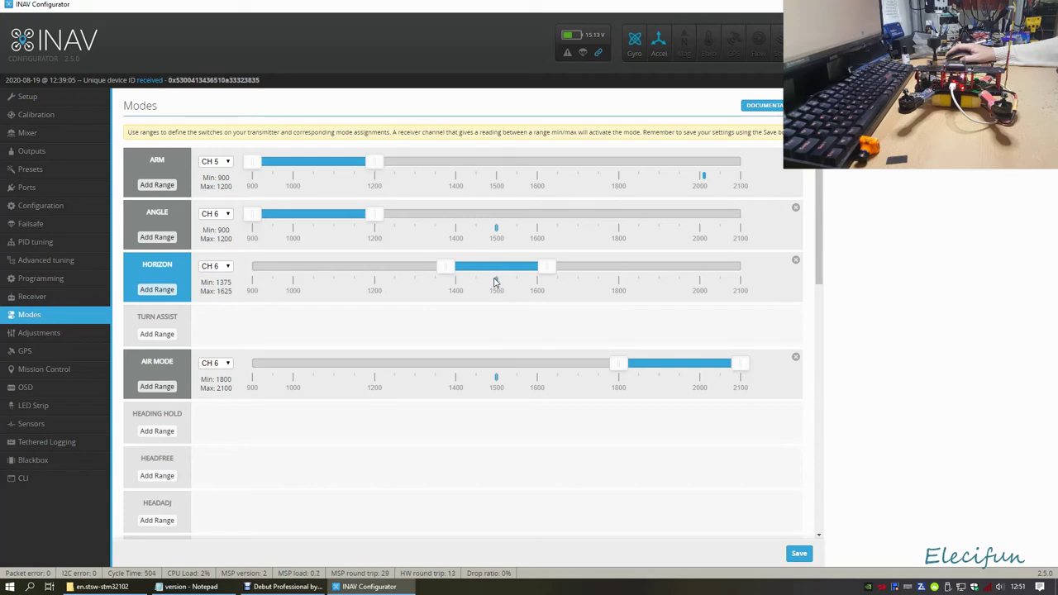
{"action": "scroll", "coordinate": [500, 277], "scroll_direction": "down", "scroll_amount": 1}
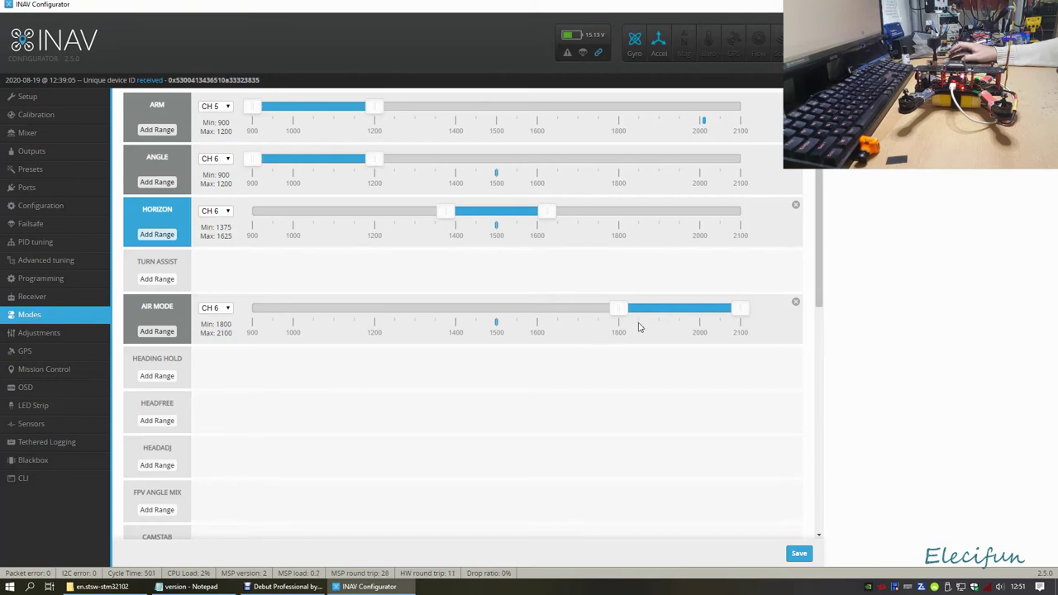
{"action": "scroll", "coordinate": [577, 325], "scroll_direction": "down", "scroll_amount": 1}
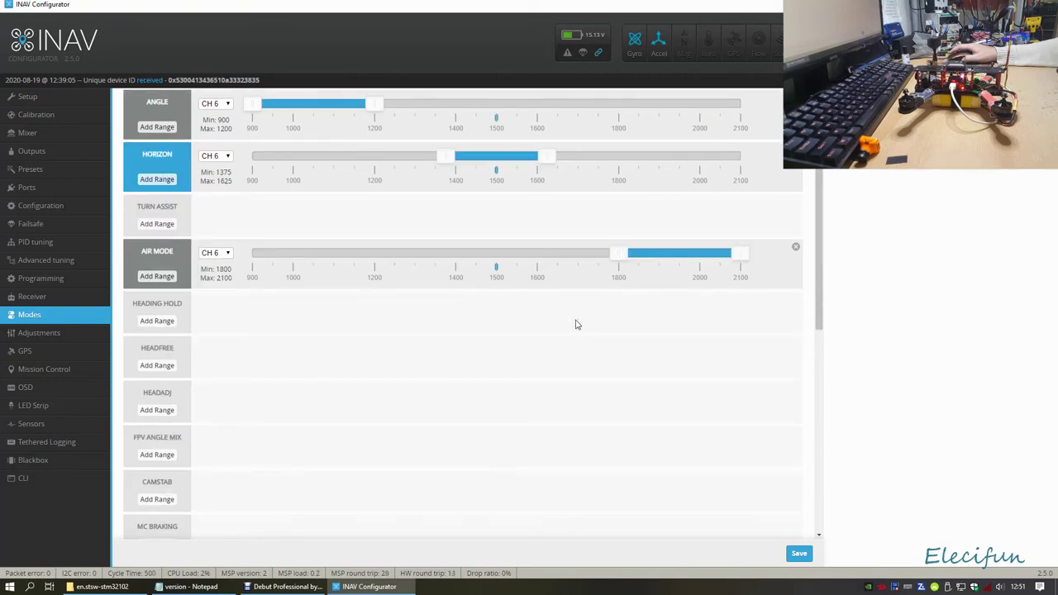
{"action": "scroll", "coordinate": [577, 325], "scroll_direction": "down", "scroll_amount": 6}
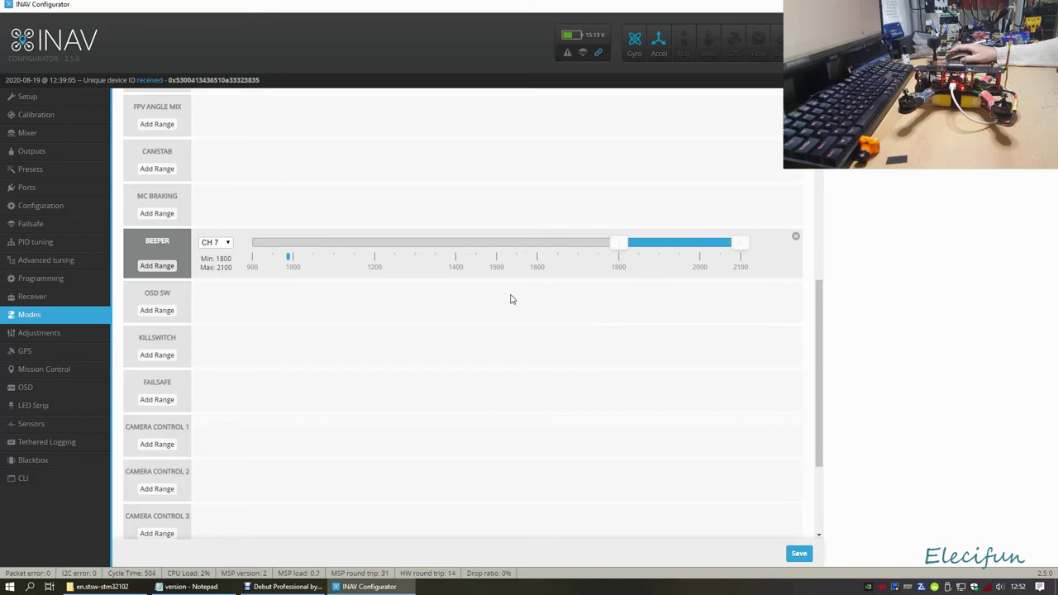
{"action": "scroll", "coordinate": [511, 299], "scroll_direction": "down", "scroll_amount": 2}
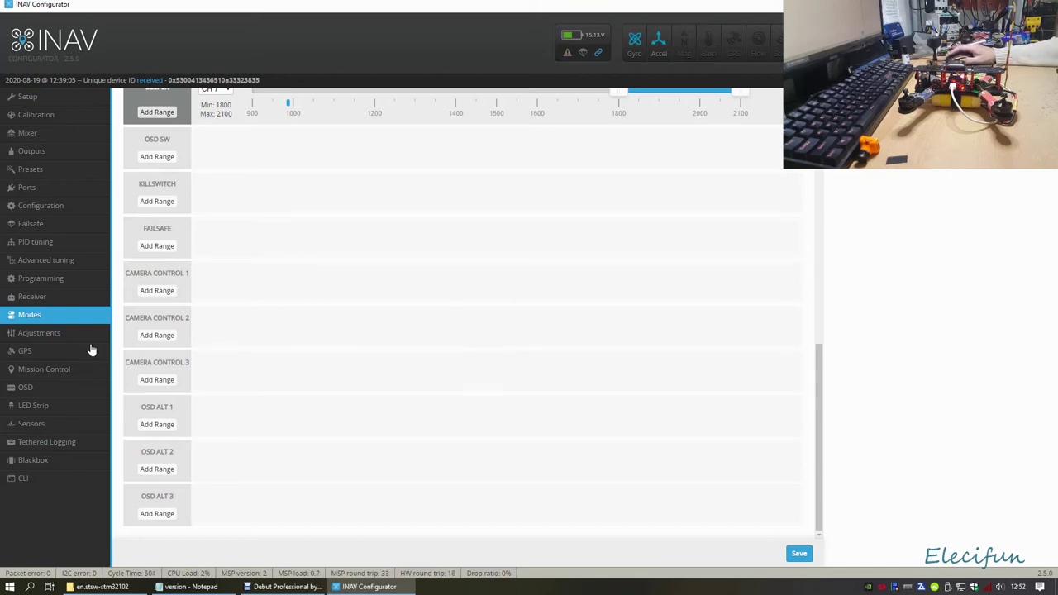
Step: Review the list of in-flight adjustment switches
{"action": "left_click", "coordinate": [66, 335]}
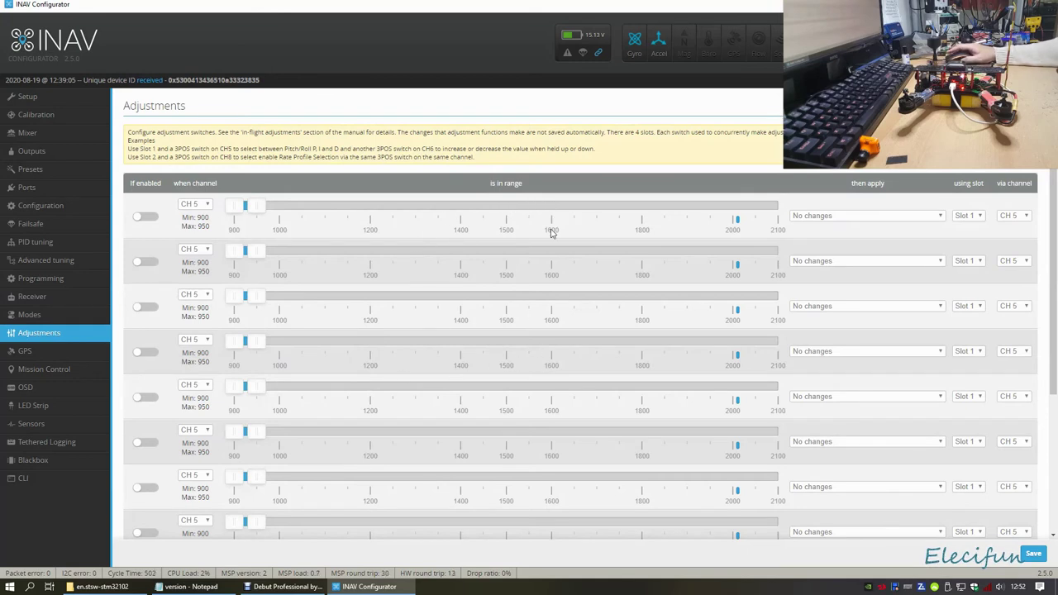
{"action": "scroll", "coordinate": [552, 248], "scroll_direction": "down", "scroll_amount": 5}
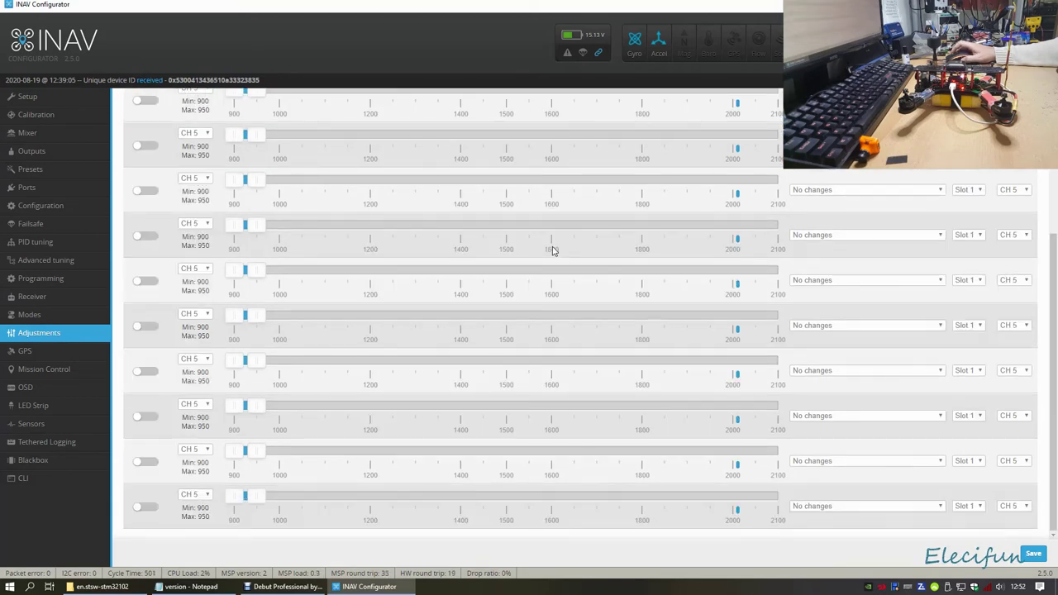
{"action": "scroll", "coordinate": [552, 250], "scroll_direction": "up", "scroll_amount": 5}
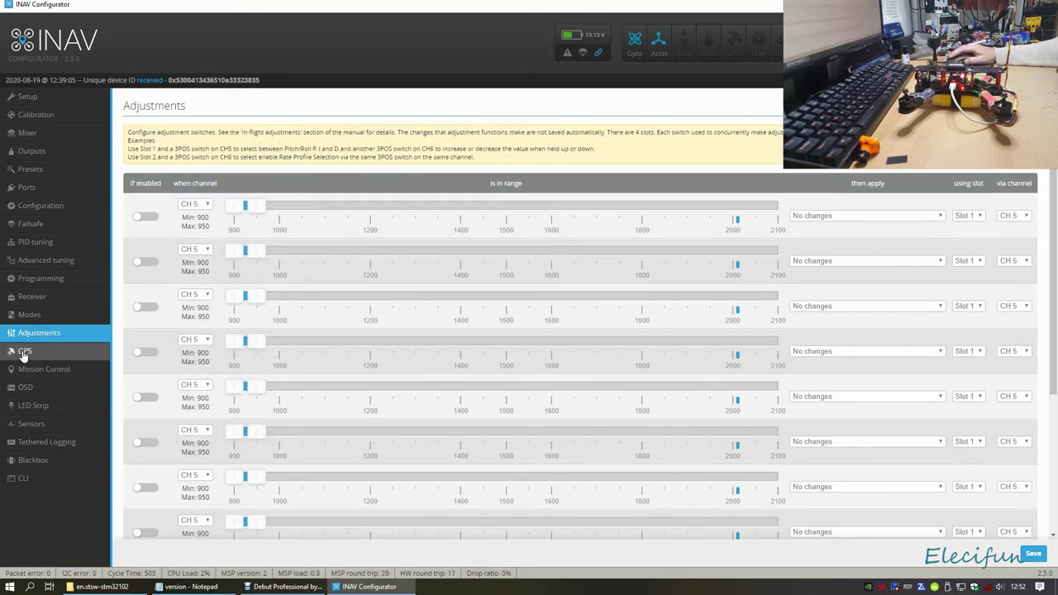
Step: Look over the GPS status, the Mission Control map and the OSD settings
{"action": "left_click", "coordinate": [24, 351]}
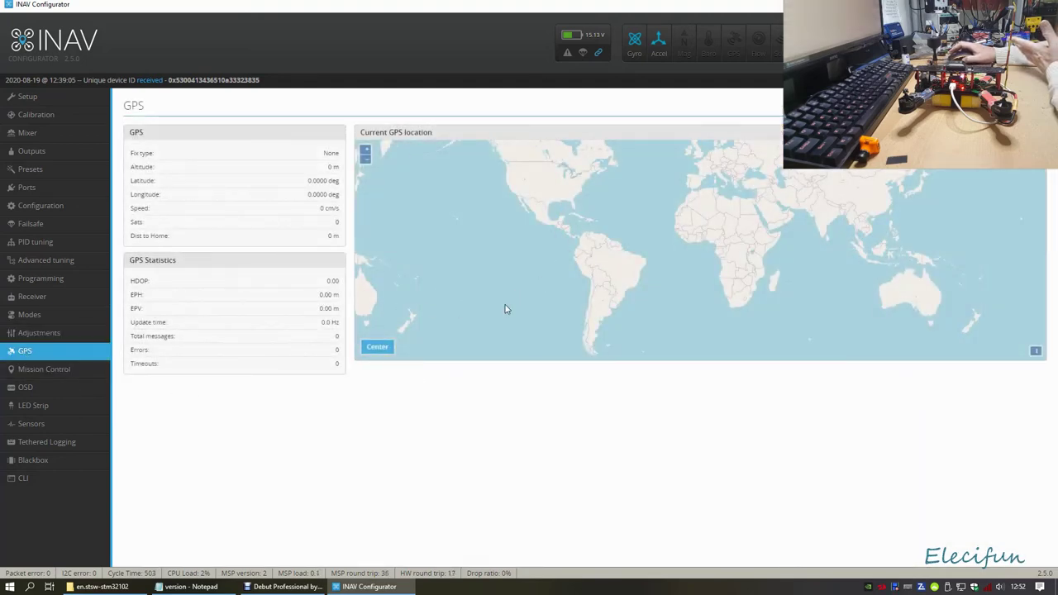
{"action": "left_click", "coordinate": [41, 369]}
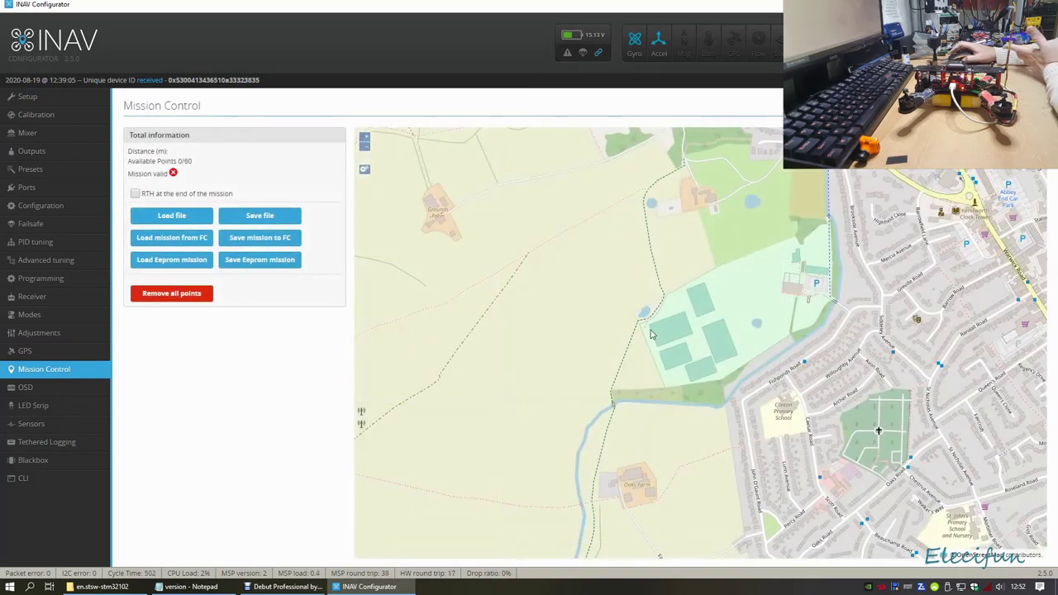
{"action": "left_click", "coordinate": [33, 388]}
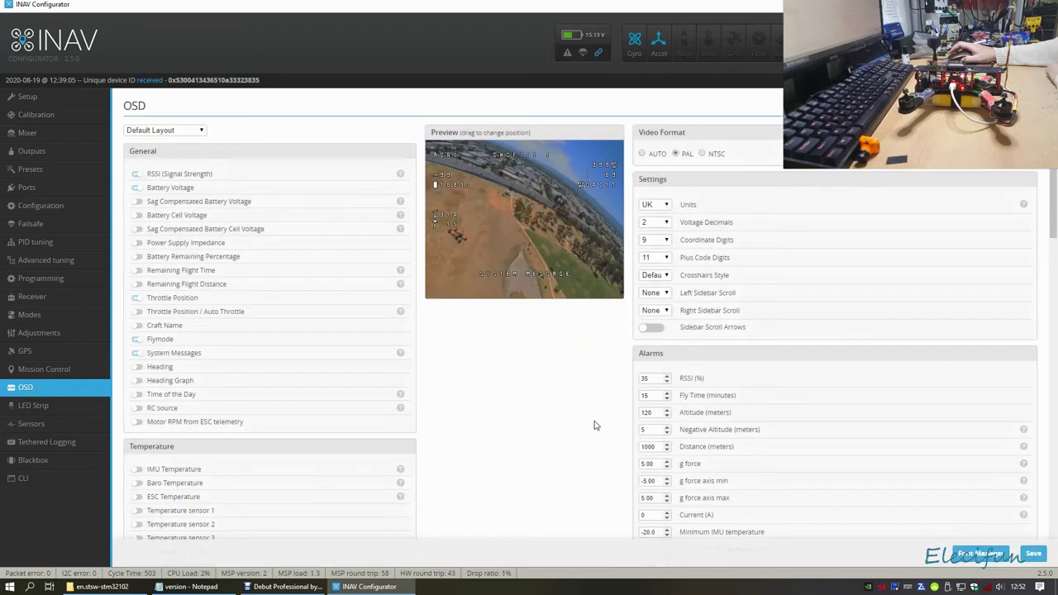
Step: Plot a mission route of five waypoints westward across the Mission Control map, starting near the sports fields
{"action": "left_click", "coordinate": [37, 370]}
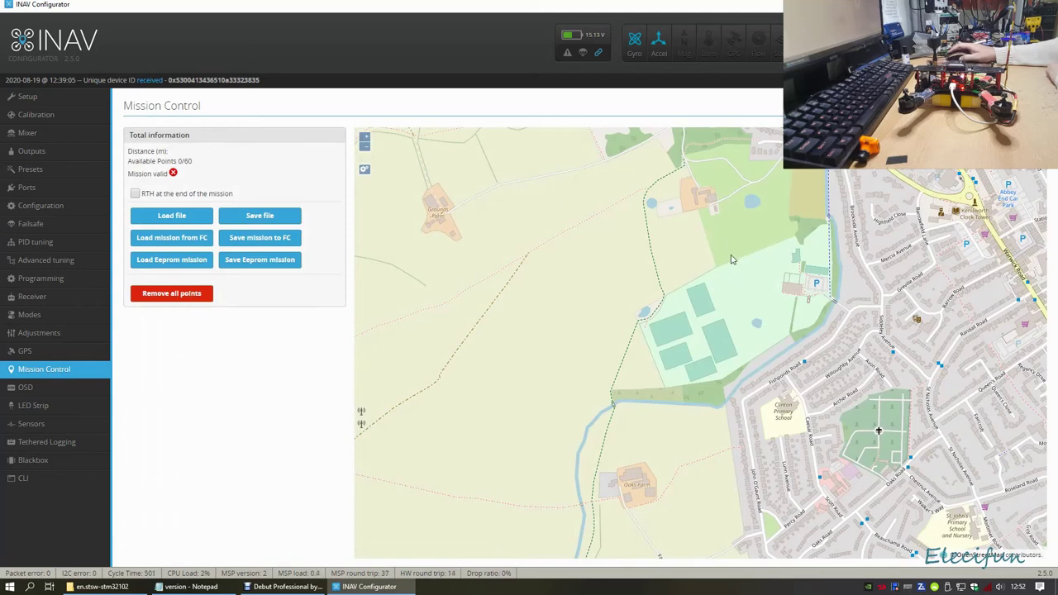
{"action": "left_click", "coordinate": [790, 248]}
{"action": "left_click", "coordinate": [677, 242]}
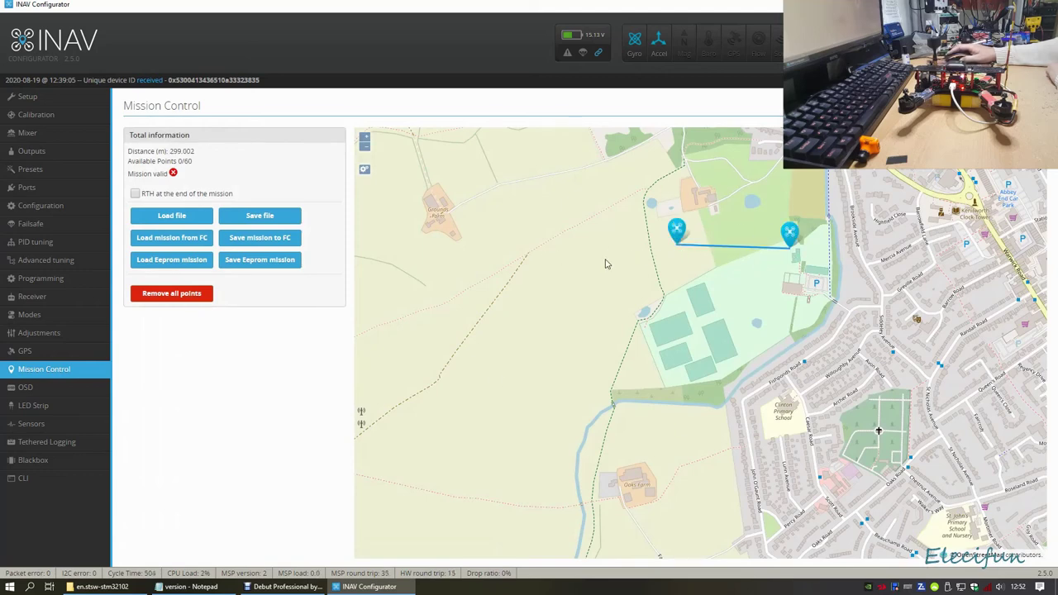
{"action": "left_click", "coordinate": [606, 257]}
{"action": "left_click_drag", "start_coordinate": [548, 298], "coordinate": [544, 300]}
{"action": "left_click", "coordinate": [545, 300]}
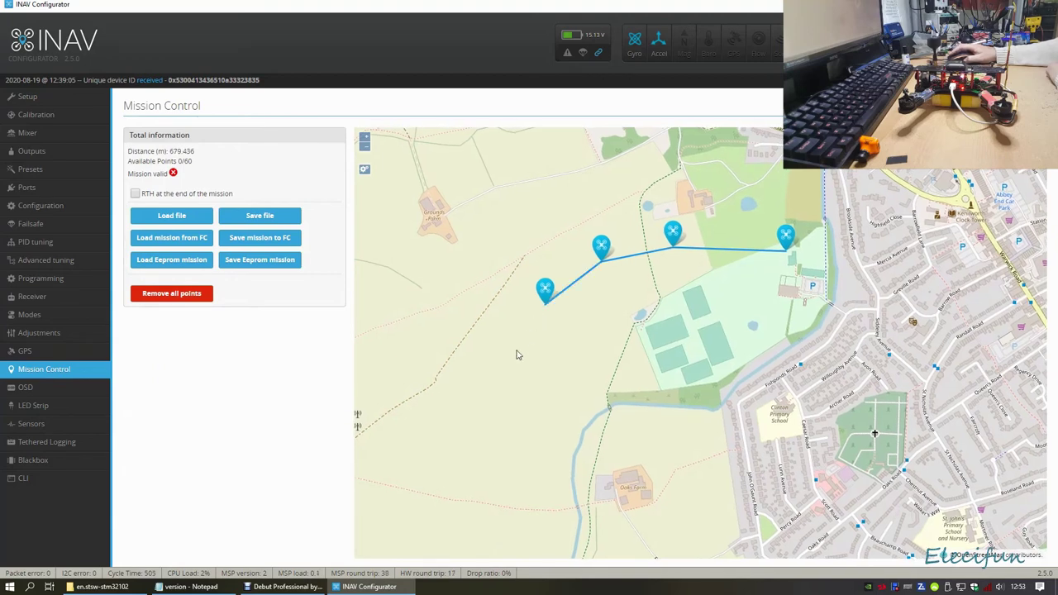
{"action": "left_click", "coordinate": [515, 351]}
Step: Inspect the fourth waypoint's type, altitude and speed settings, and remove all points from the mission
{"action": "left_click", "coordinate": [546, 291]}
{"action": "scroll", "coordinate": [546, 293], "scroll_direction": "up", "scroll_amount": 1}
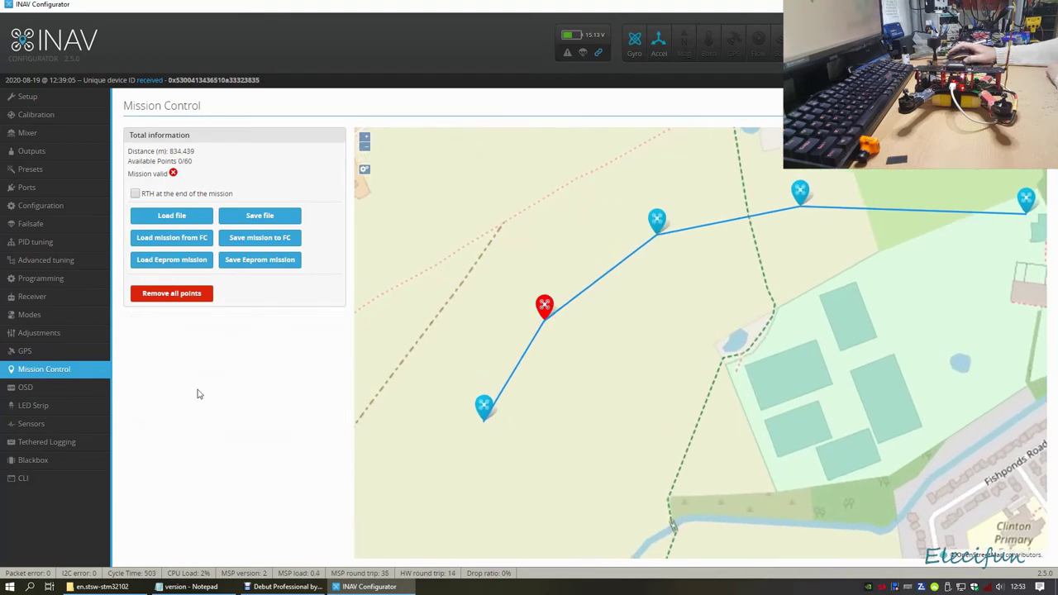
{"action": "left_click", "coordinate": [199, 341]}
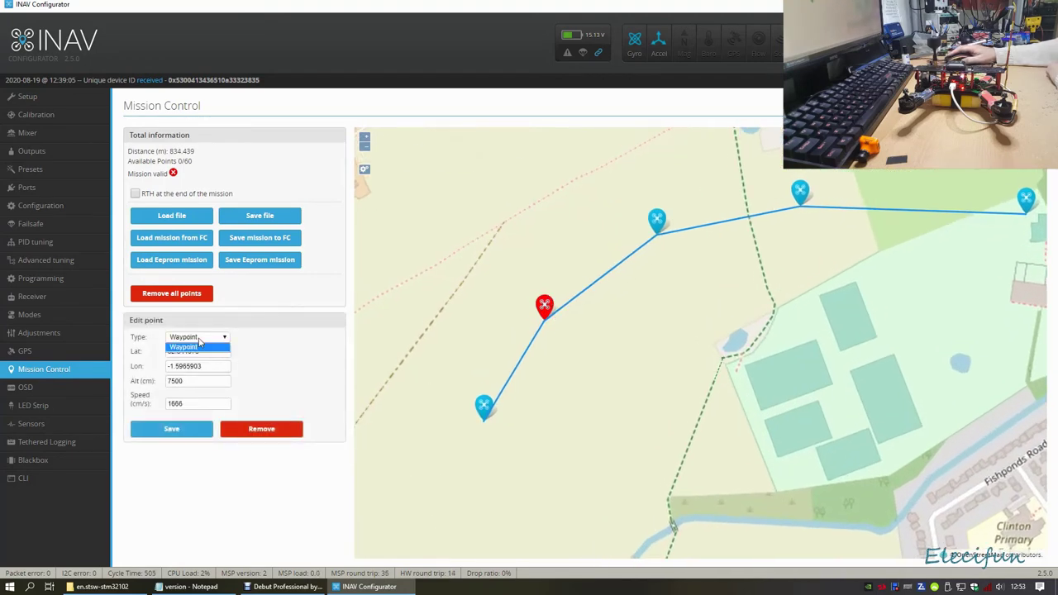
{"action": "left_click", "coordinate": [224, 342]}
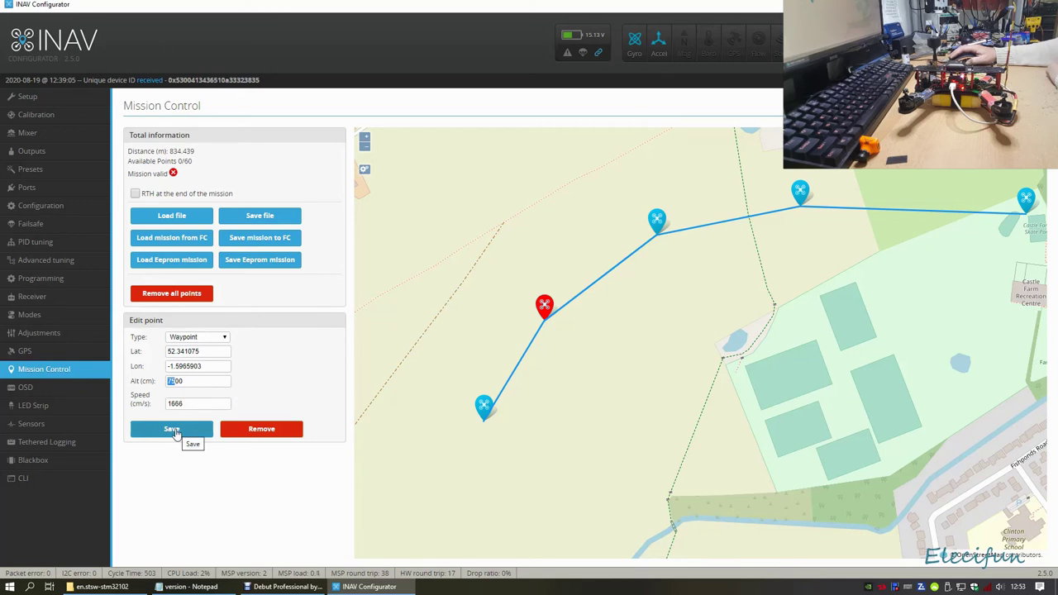
{"action": "left_click", "coordinate": [195, 295]}
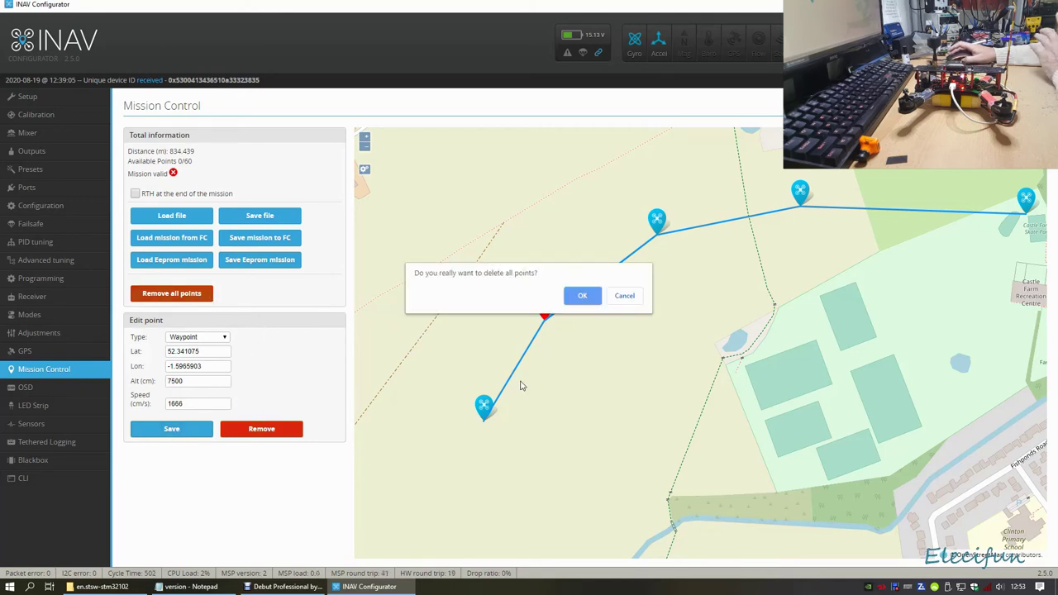
{"action": "left_click", "coordinate": [581, 296]}
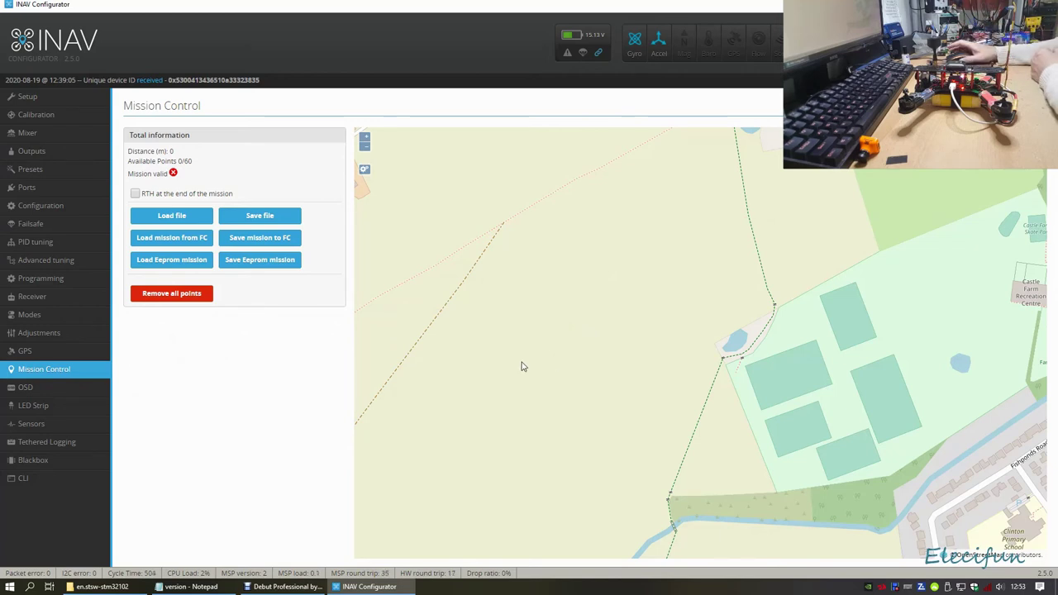
Step: Review the OSD elements, preview, video format and alarm settings
{"action": "left_click", "coordinate": [50, 385]}
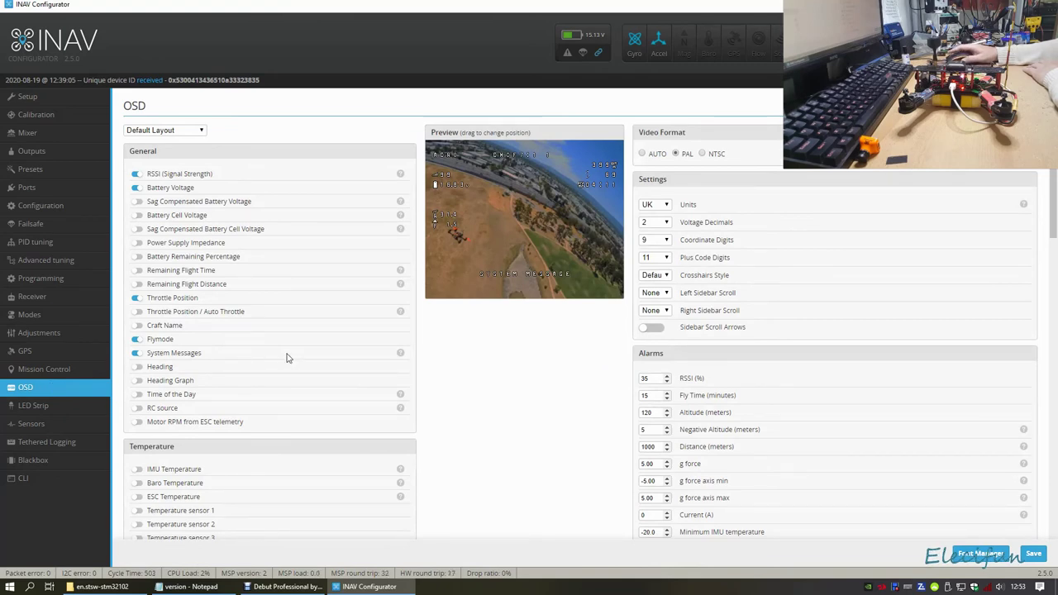
{"action": "scroll", "coordinate": [288, 359], "scroll_direction": "down", "scroll_amount": 2}
{"action": "scroll", "coordinate": [326, 374], "scroll_direction": "up", "scroll_amount": 2}
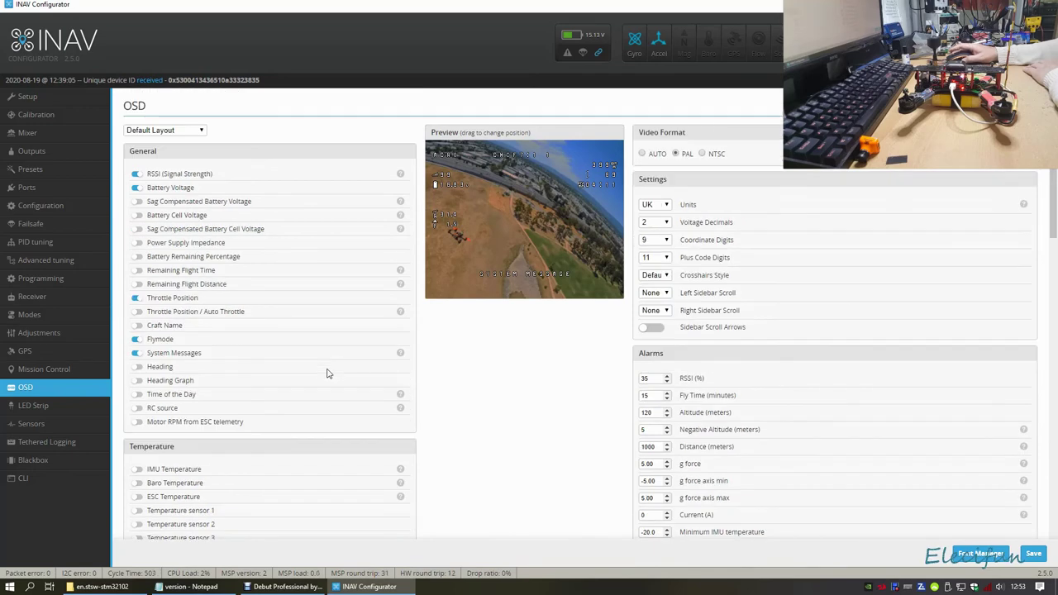